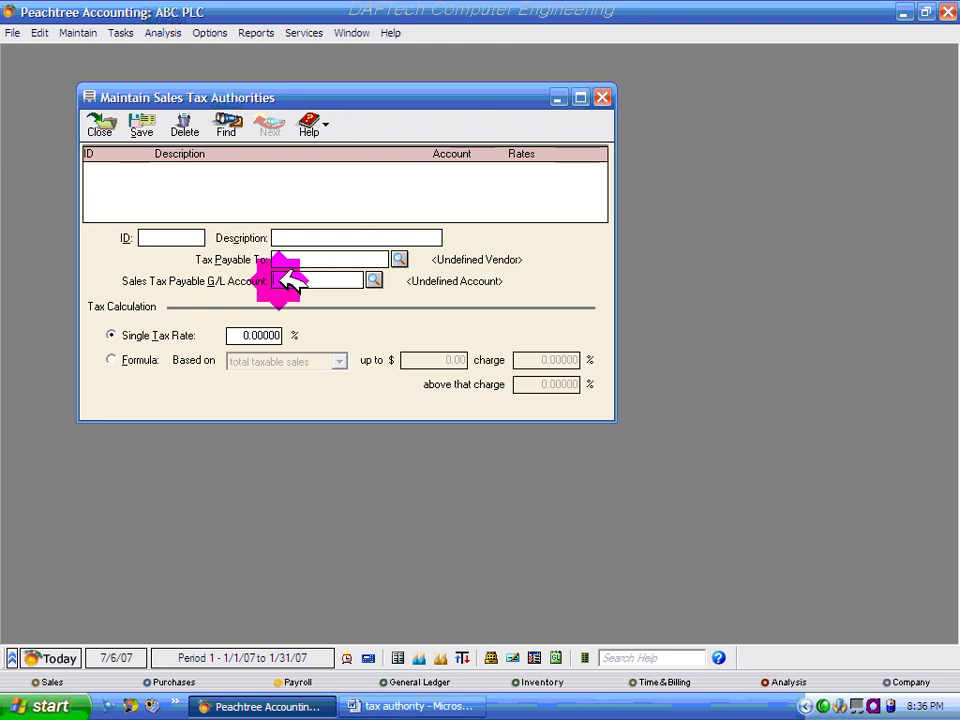
left_click(300, 334)
left_click(313, 281)
left_click(290, 239)
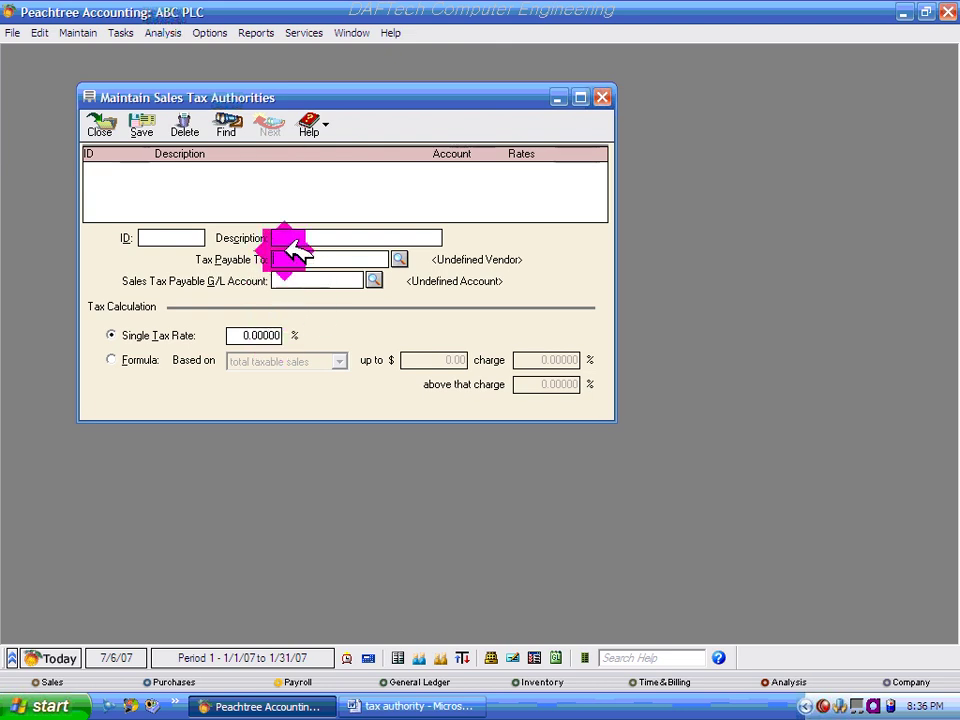
- Switch to the tax authority Word document, review the example's ID, description, vendor, account and rates, and return to Peachtree
left_click(438, 705)
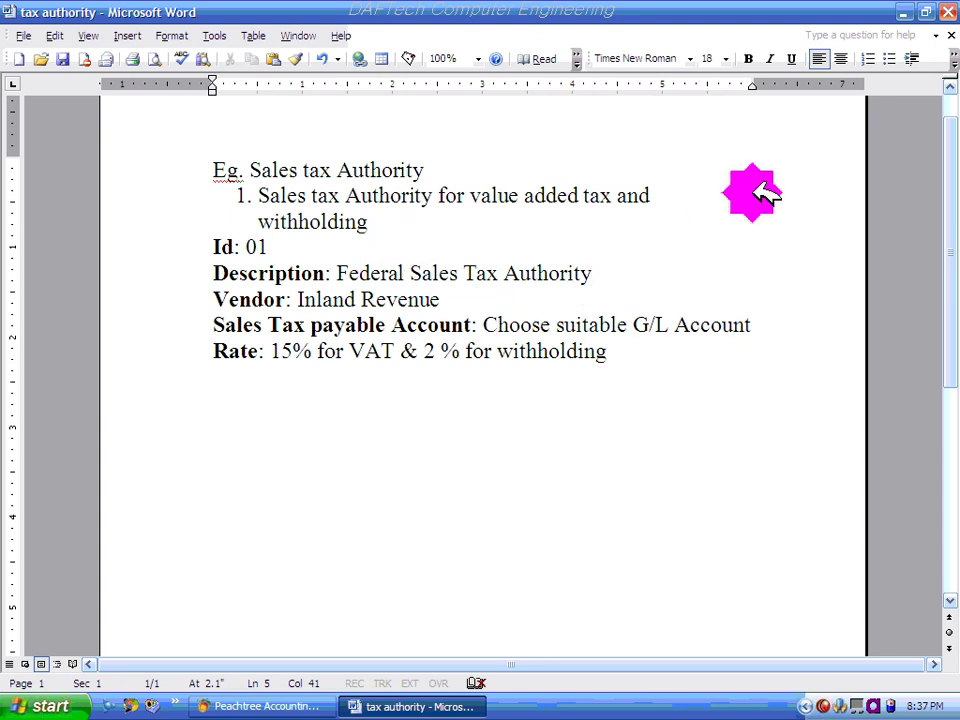
left_click(905, 11)
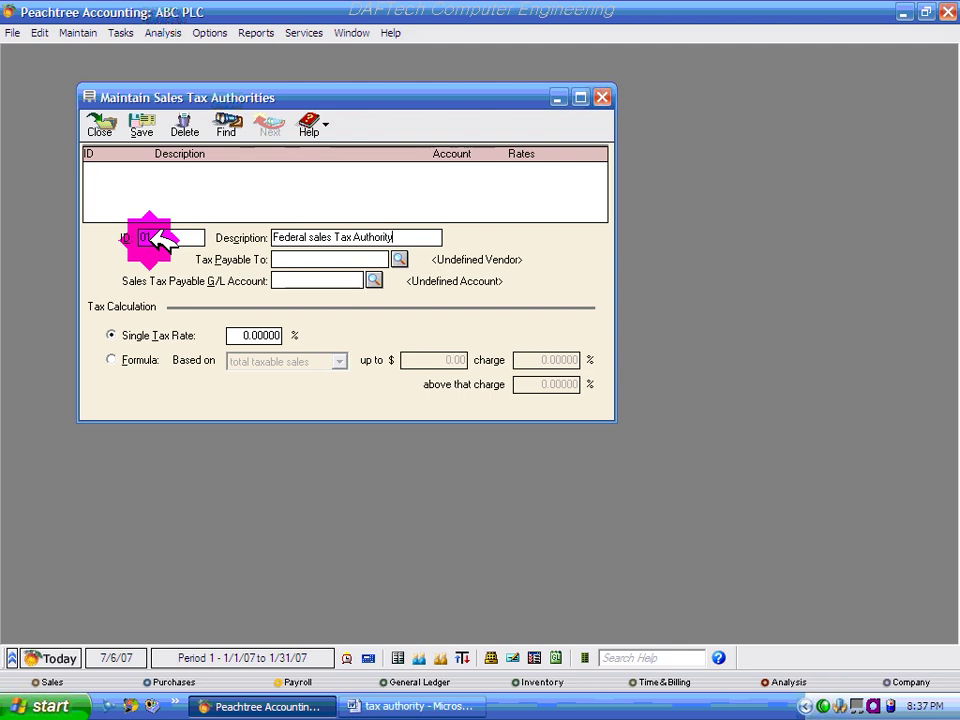
- Set Inland Revenue (I2001) as the vendor the tax is payable to for authority 01
key("Tab")
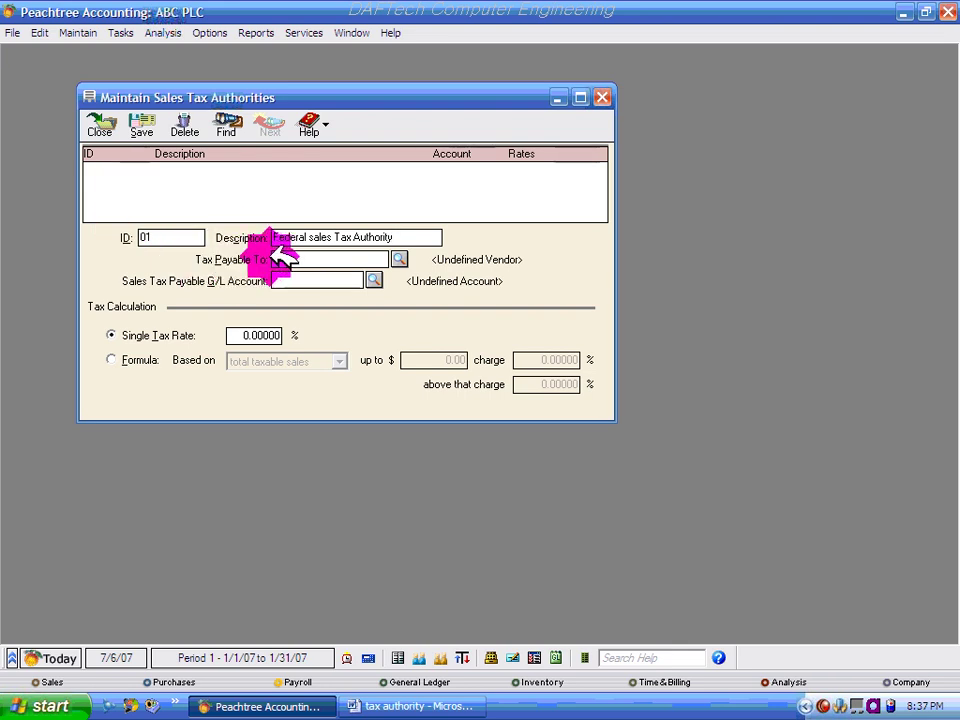
left_click(399, 259)
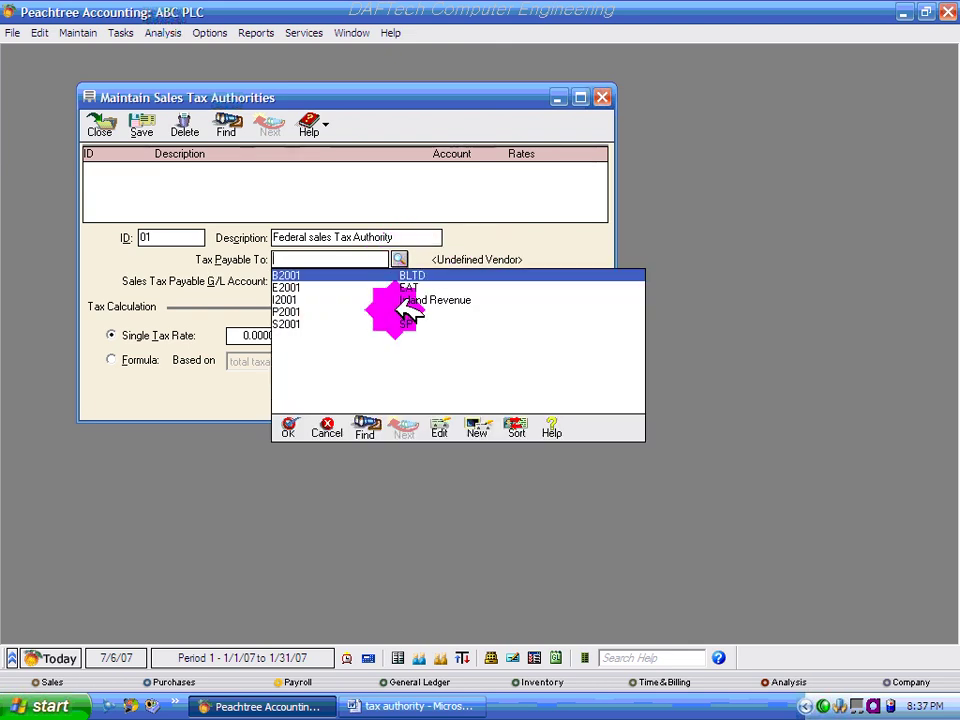
left_click(300, 300)
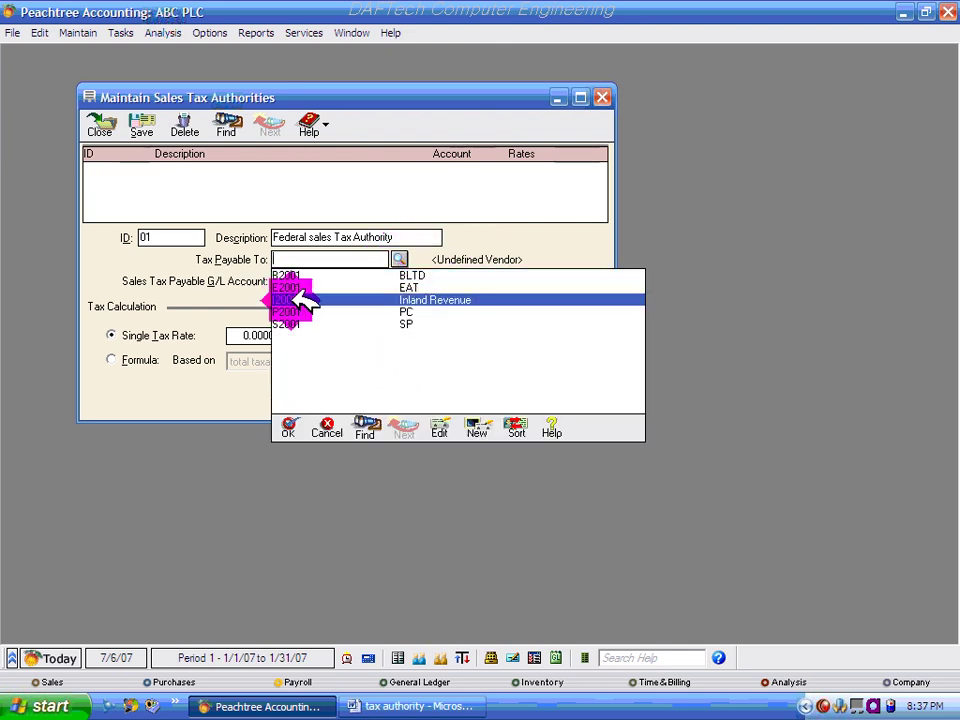
double_click(445, 298)
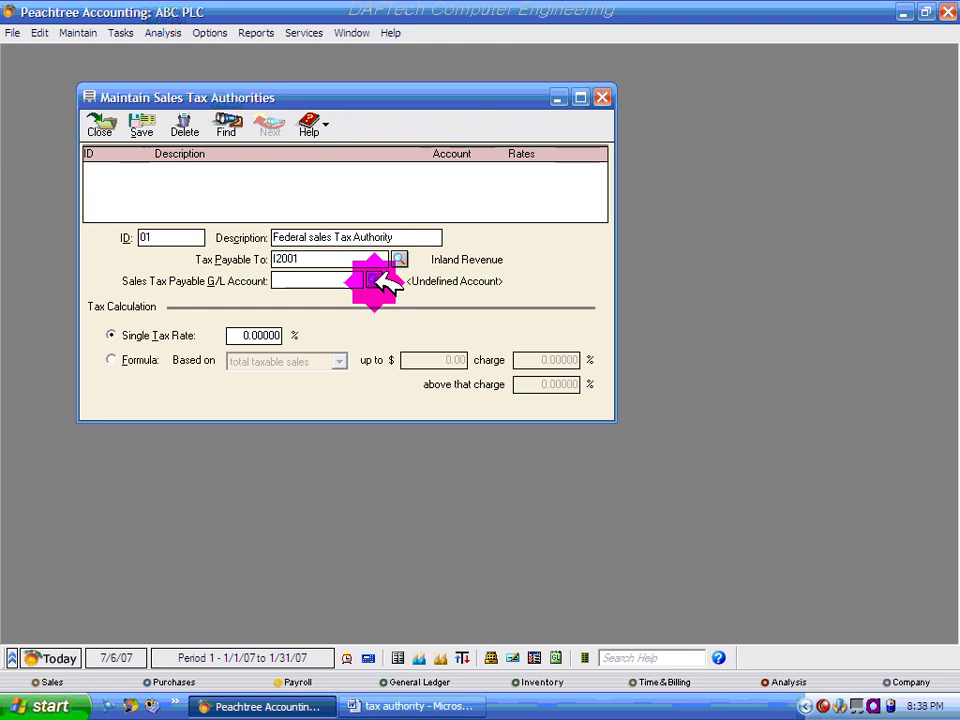
- Set the single tax rate of authority 01 to 15%
left_click(250, 338)
left_click_drag(250, 338, 340, 338)
type("15")
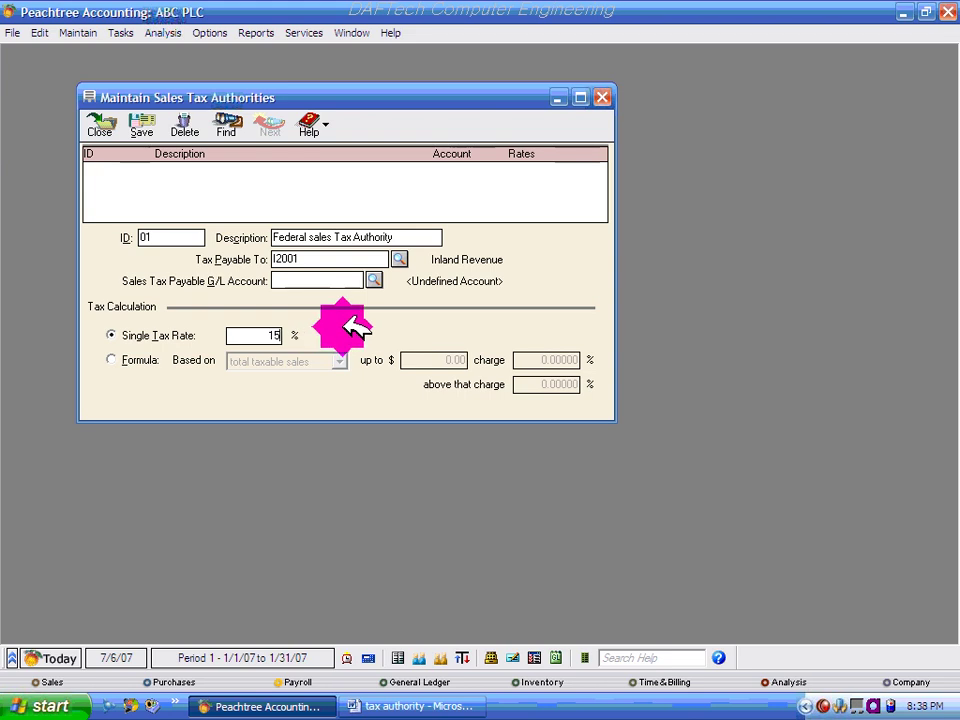
- Examine the payable accounts in the G/L account list to find a suitable sales tax payable account
left_click(288, 281)
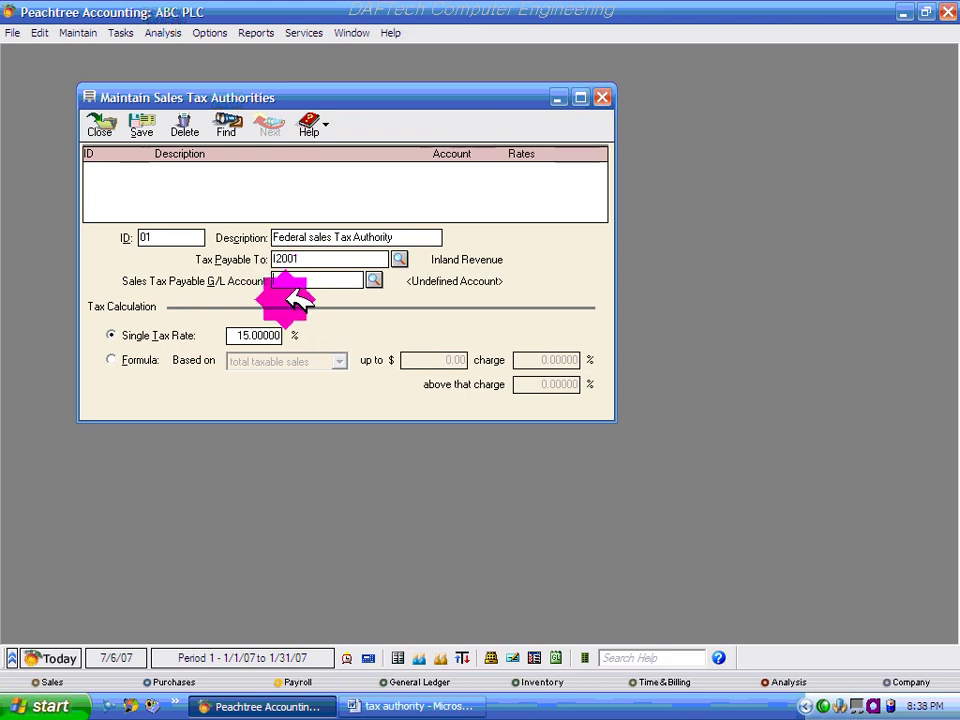
left_click(373, 281)
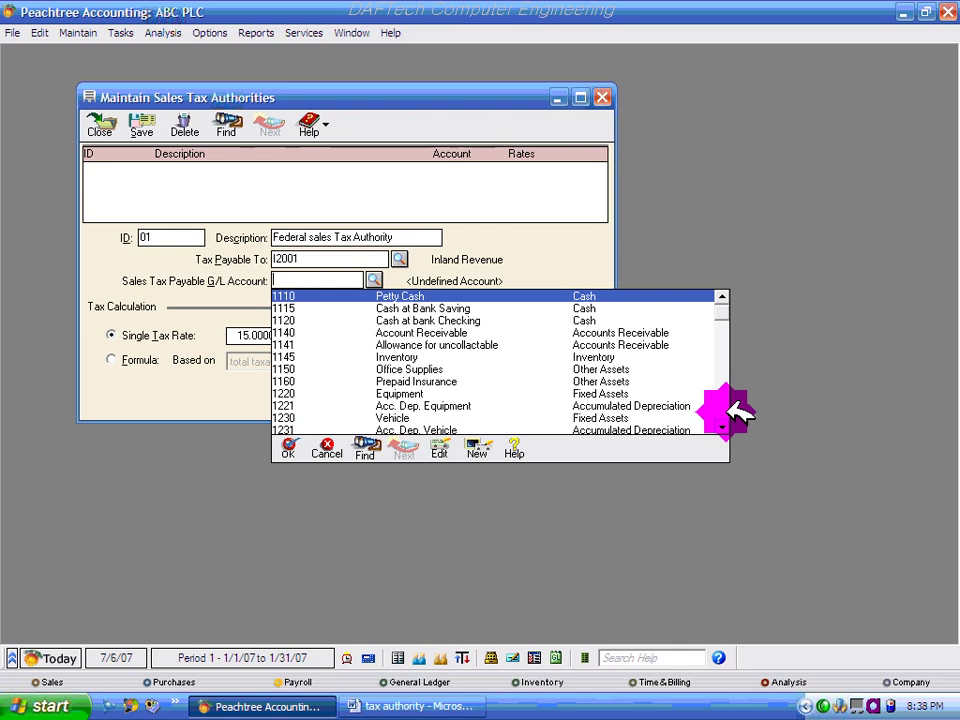
scroll(728, 419, "down", 2)
scroll(730, 422, "down", 1)
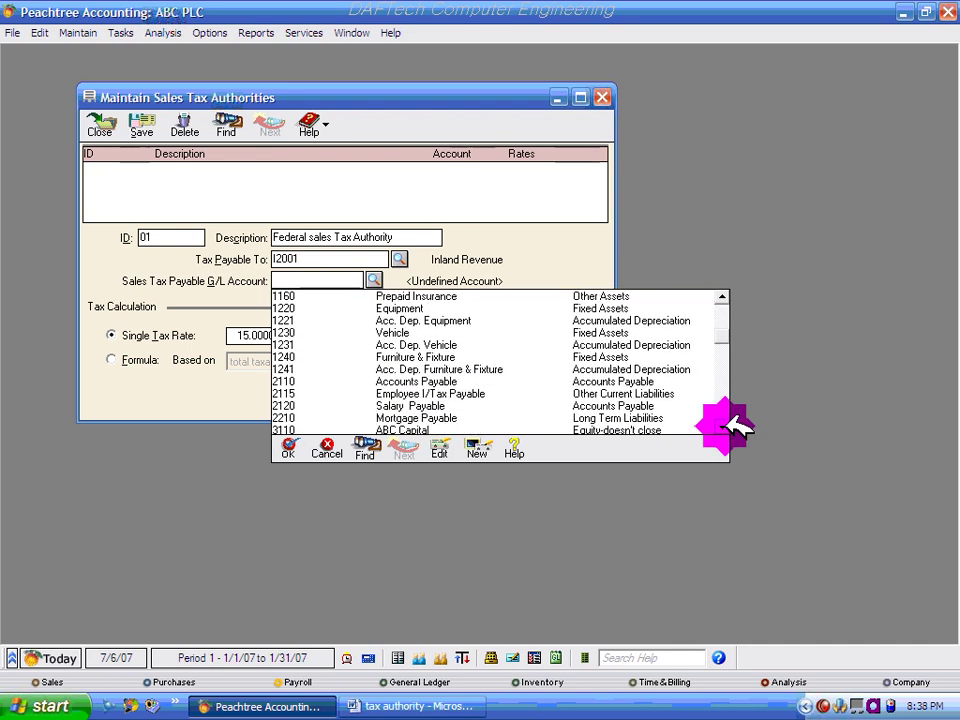
left_click(396, 381)
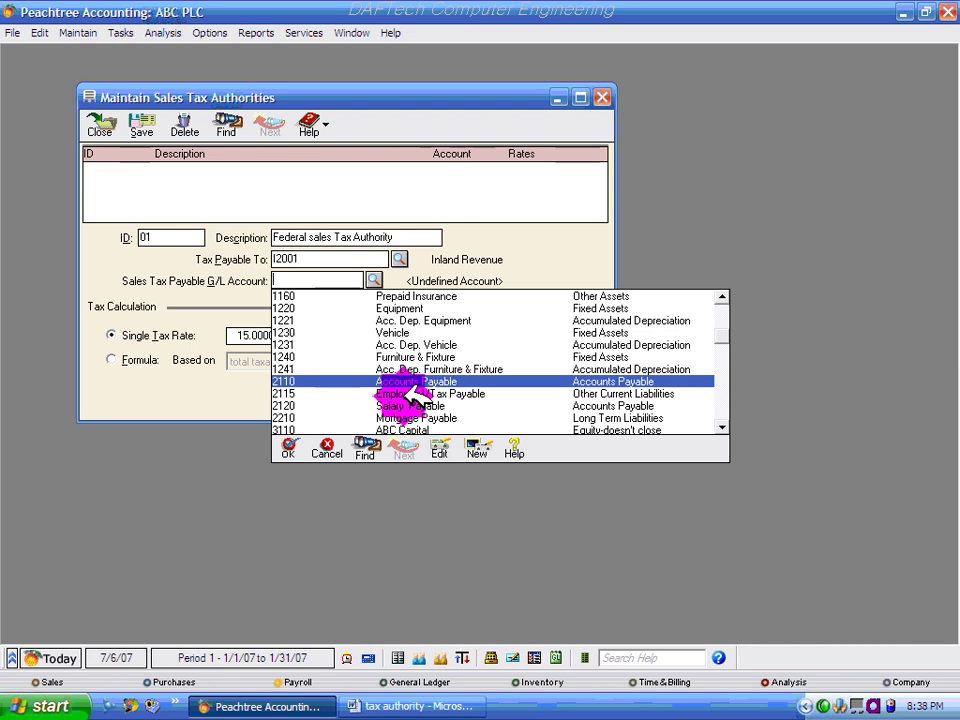
left_click(408, 393)
left_click(410, 405)
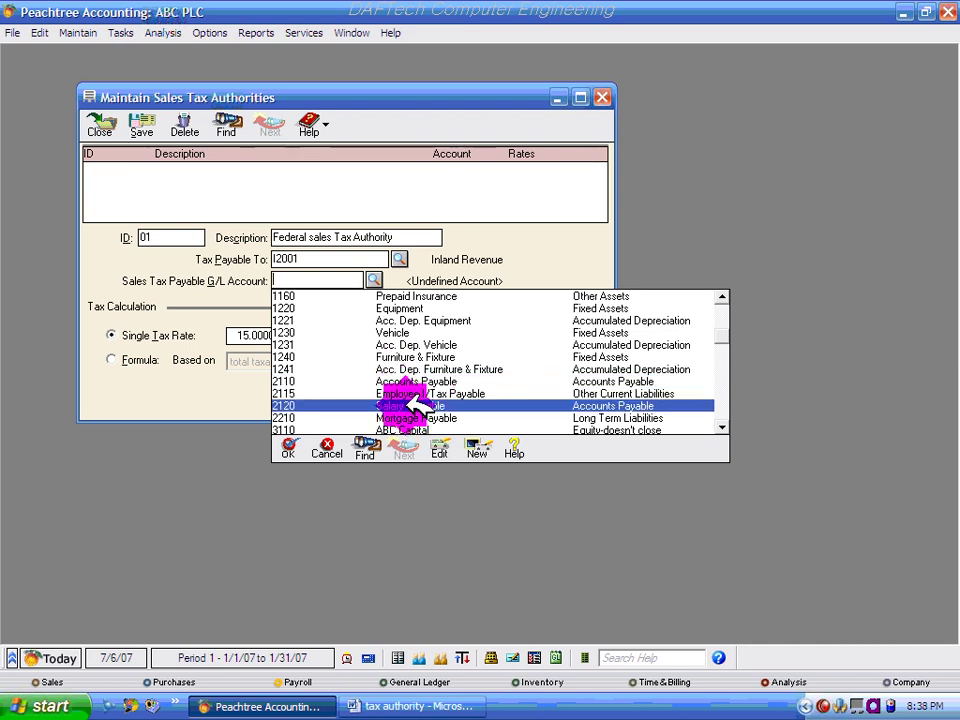
left_click(410, 418)
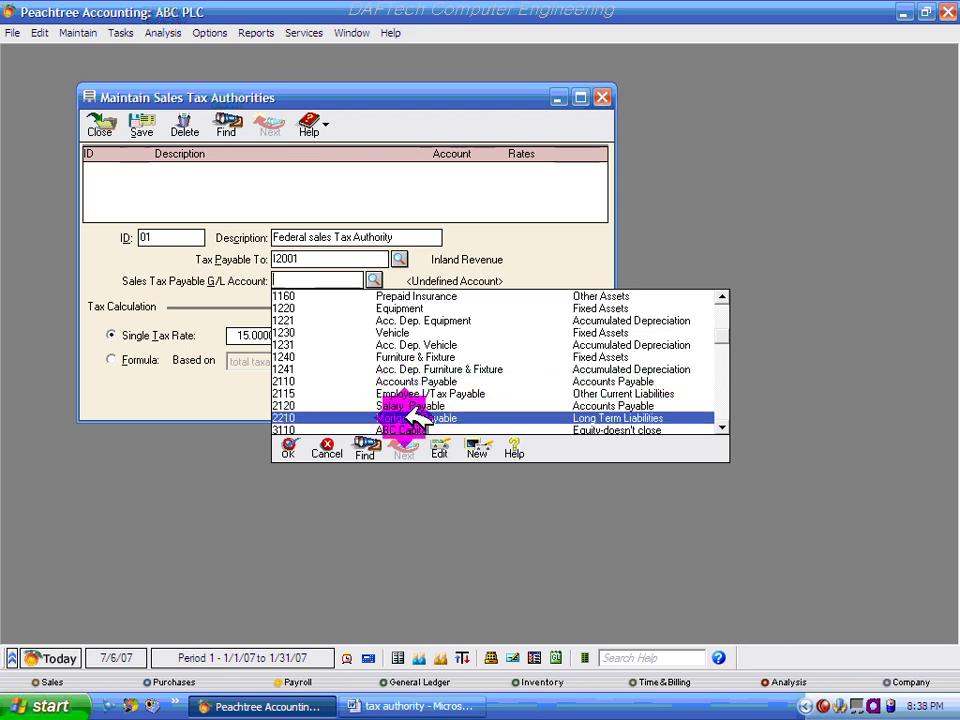
left_click(410, 405)
left_click(408, 393)
left_click(400, 381)
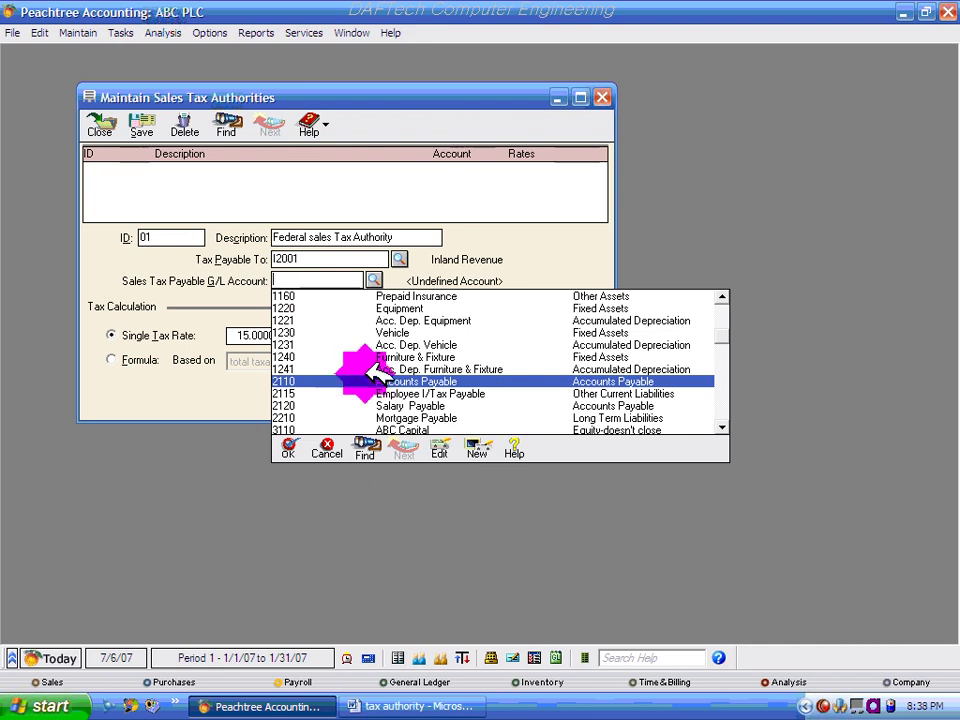
left_click(292, 393)
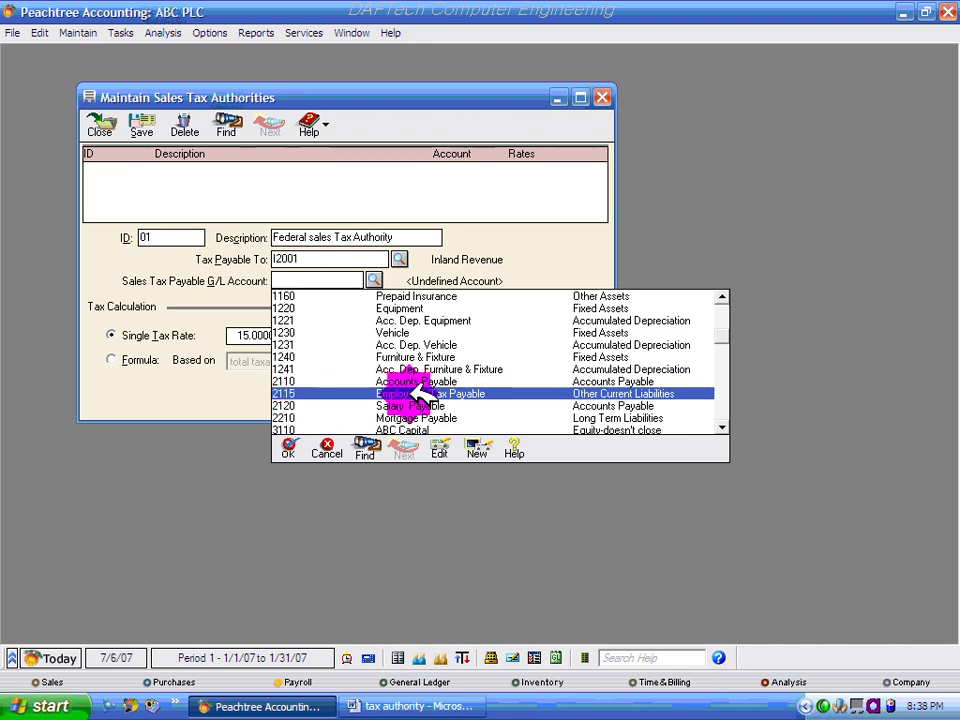
- Create and save G/L account 2116 described as VAT Payable, with account type Other Current Liabilities
left_click(478, 452)
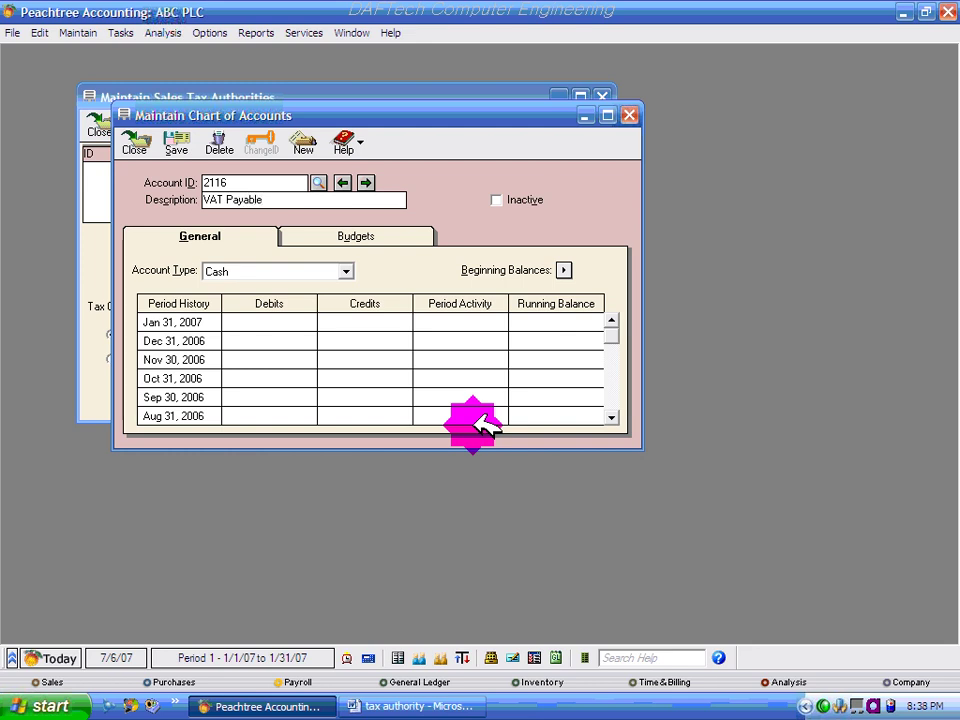
left_click(318, 270)
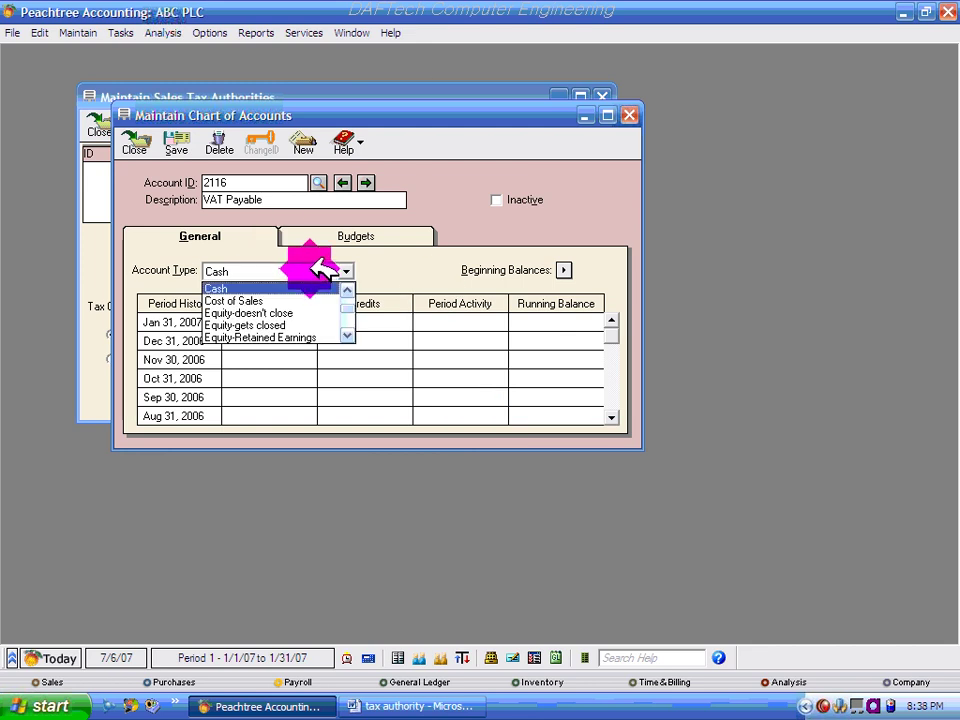
left_click(305, 268)
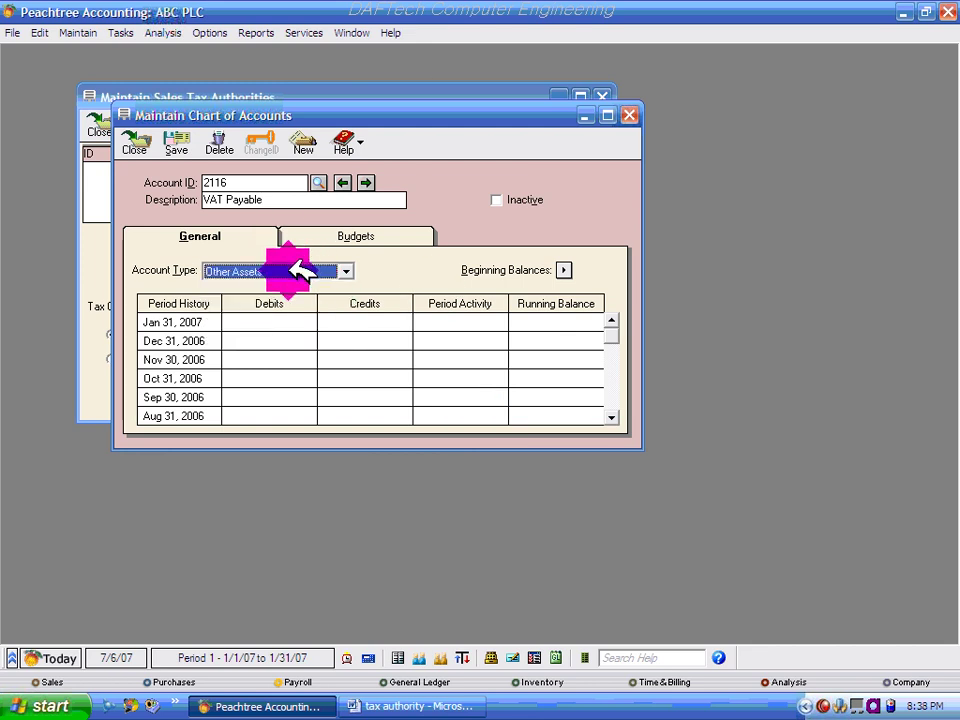
left_click(345, 271)
left_click(305, 338)
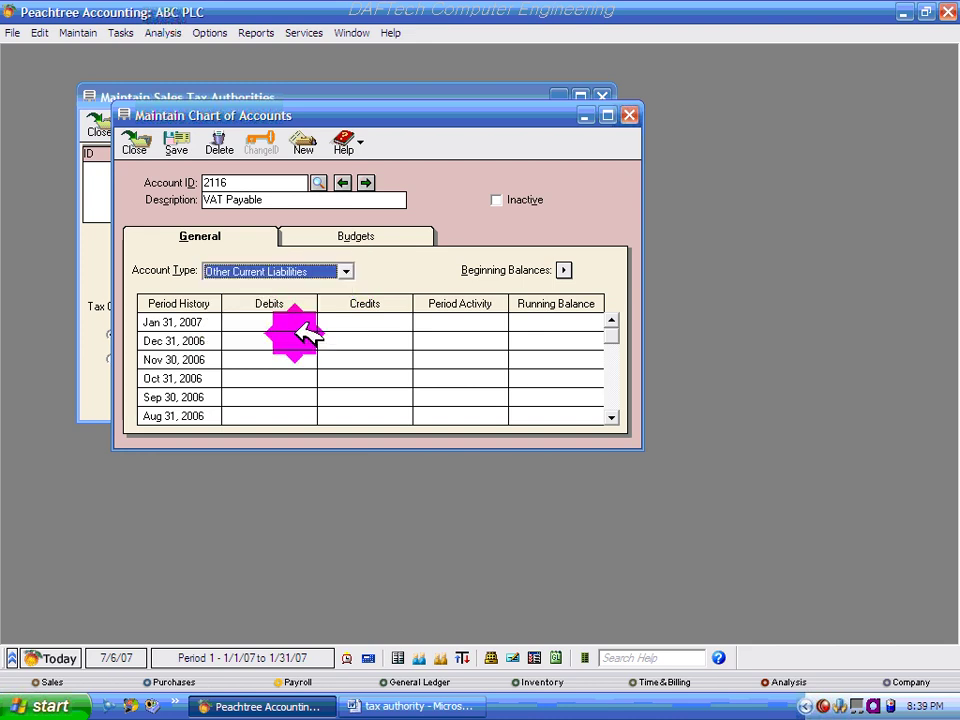
left_click(175, 143)
left_click(133, 143)
- Assign account 2116 VAT Payable as the sales tax payable account of authority 01 and save the authority
left_click(338, 281)
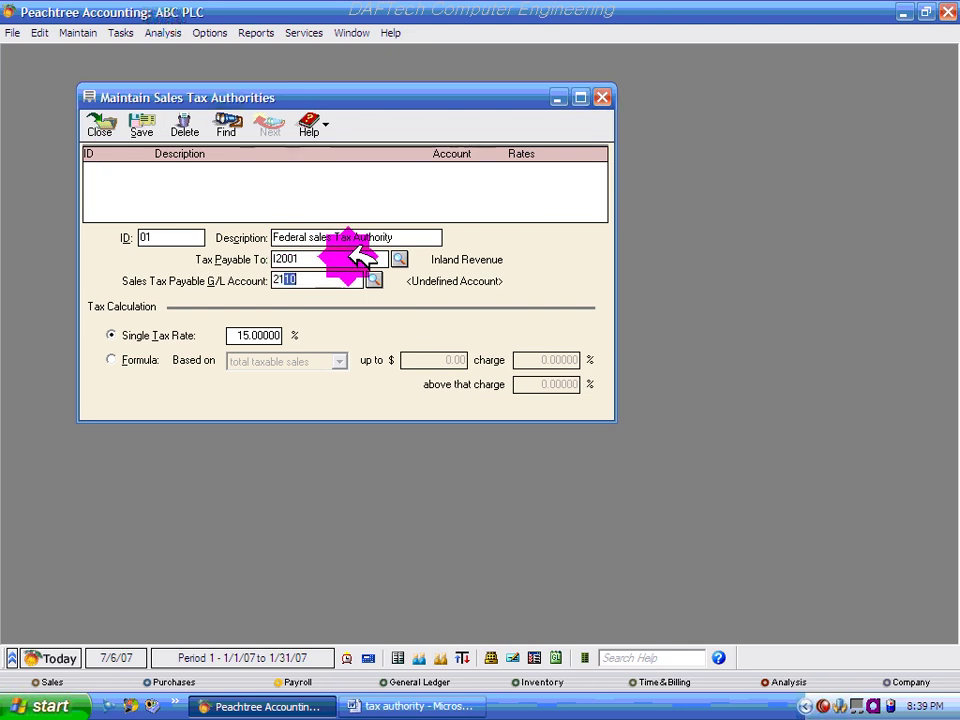
left_click(374, 281)
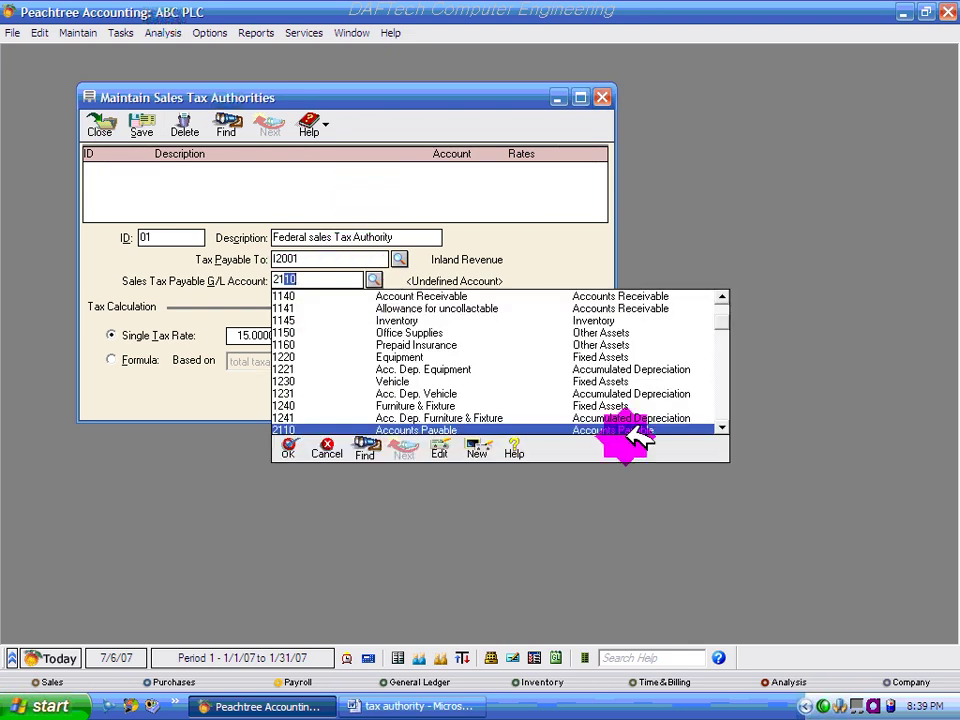
double_click(721, 427)
left_click(721, 427)
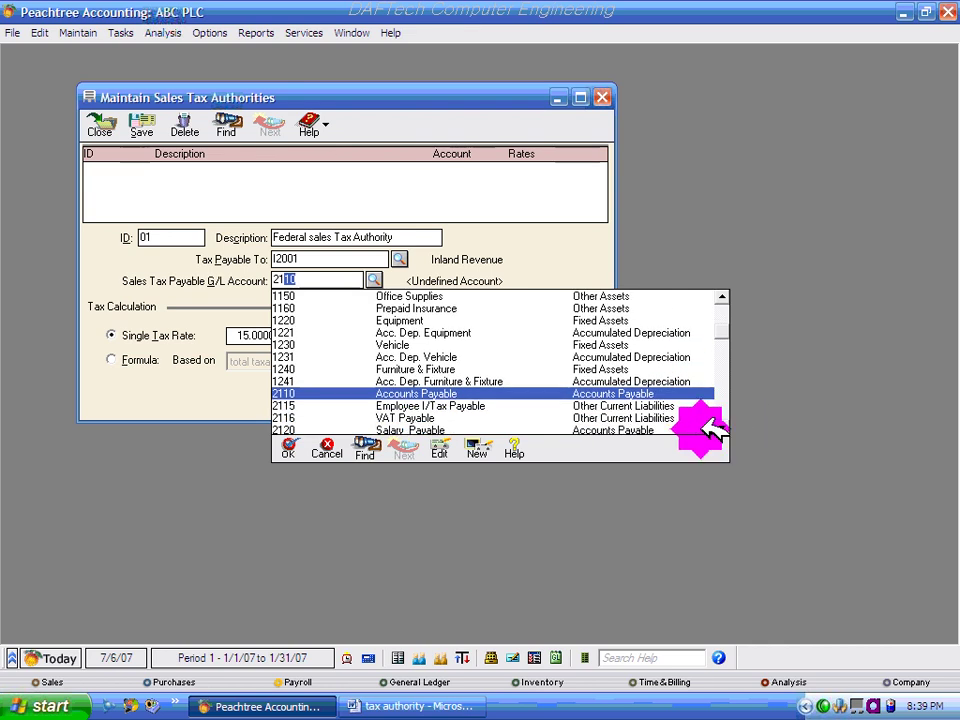
left_click(432, 418)
left_click(432, 418)
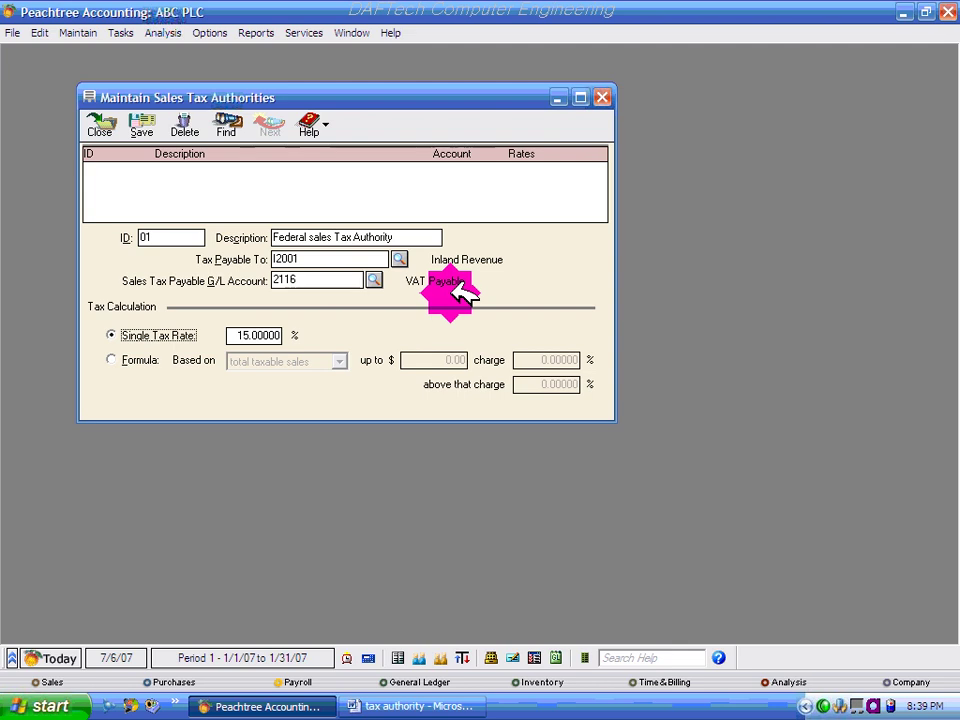
left_click(142, 125)
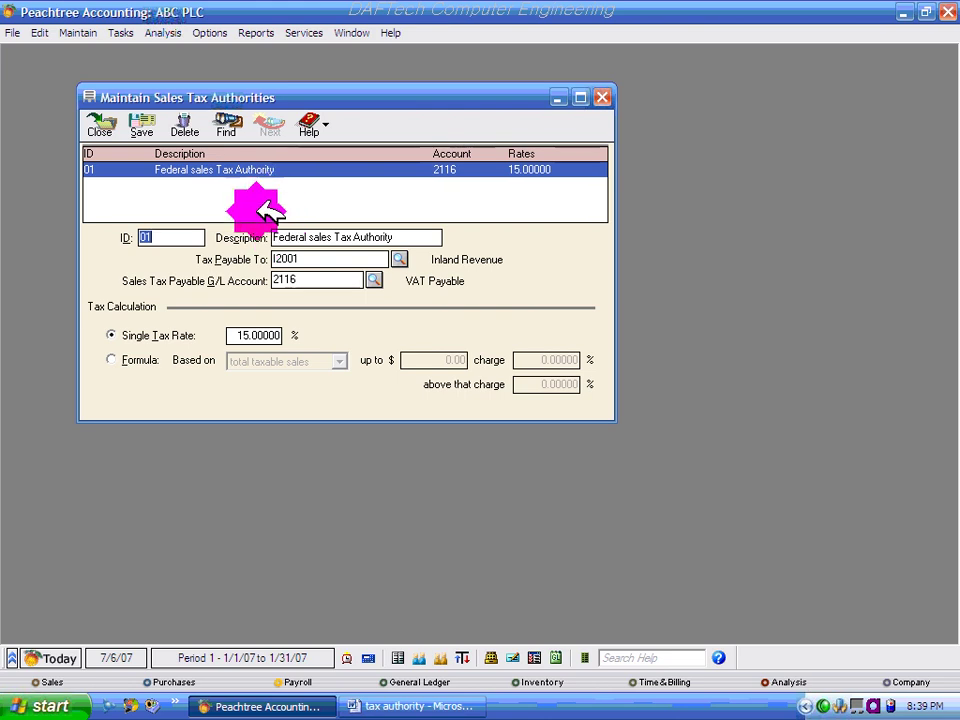
- Start a second sales tax authority with ID 02 and Inland Revenue as the vendor the tax is payable to
double_click(166, 234)
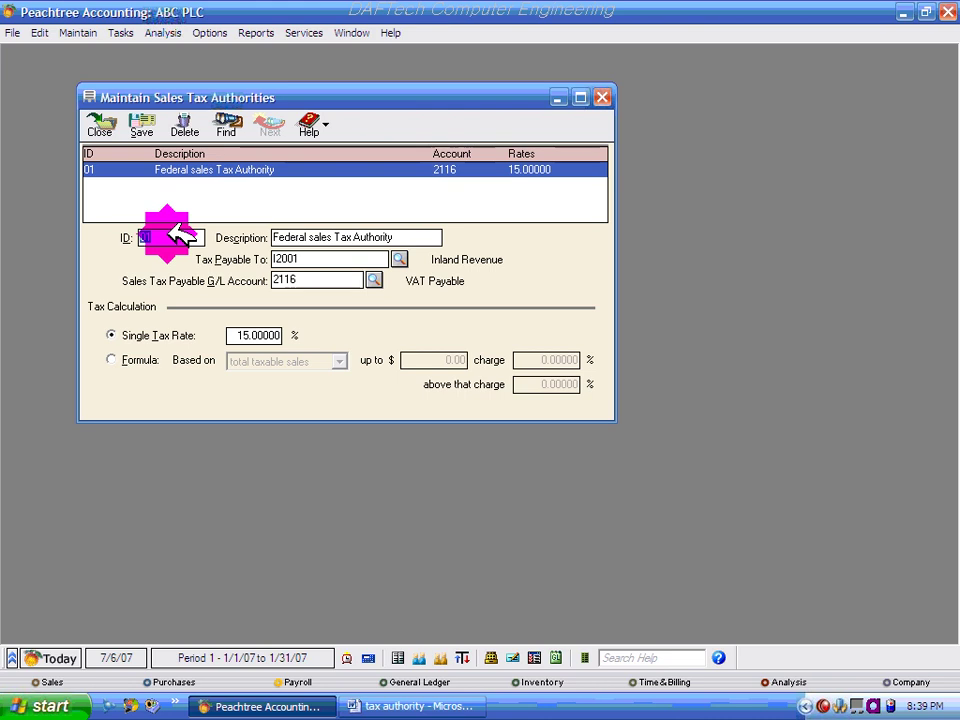
type("02")
left_click(425, 236)
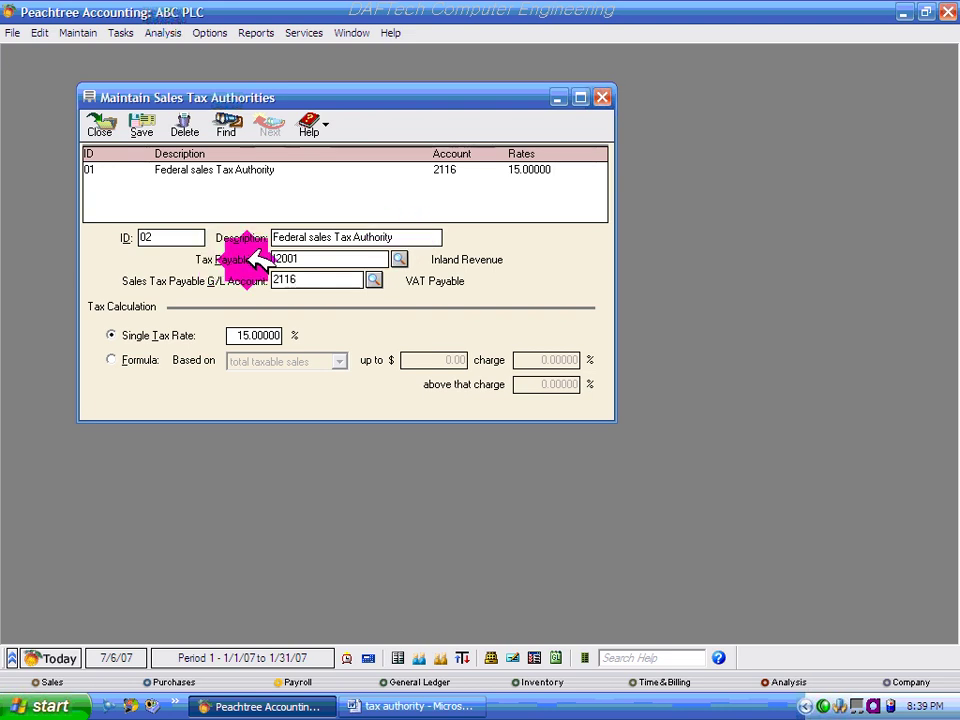
left_click(400, 260)
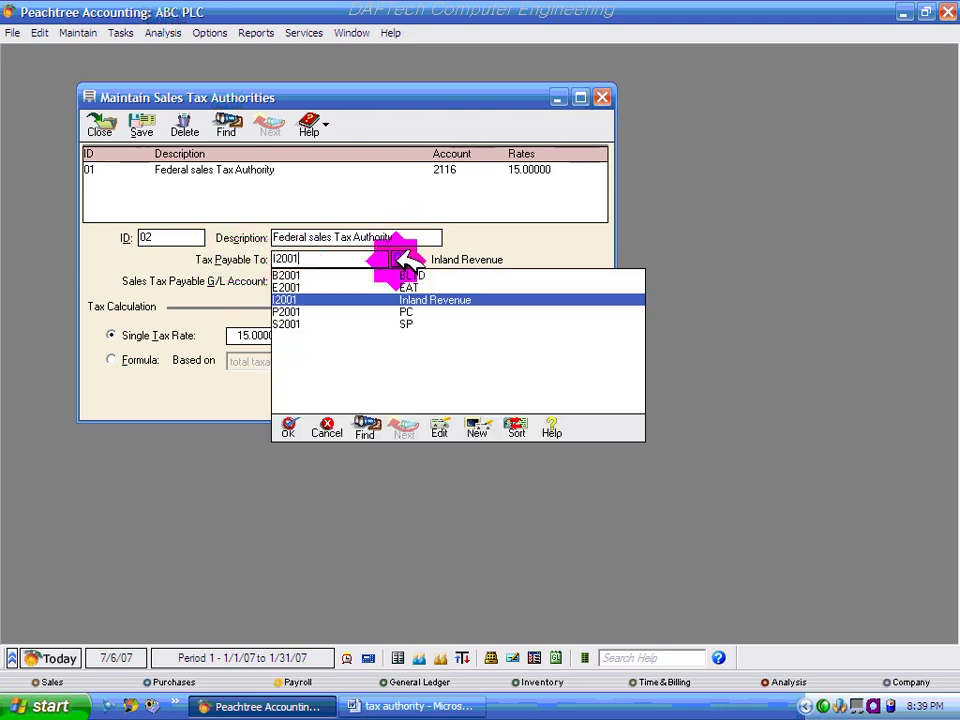
key("Return")
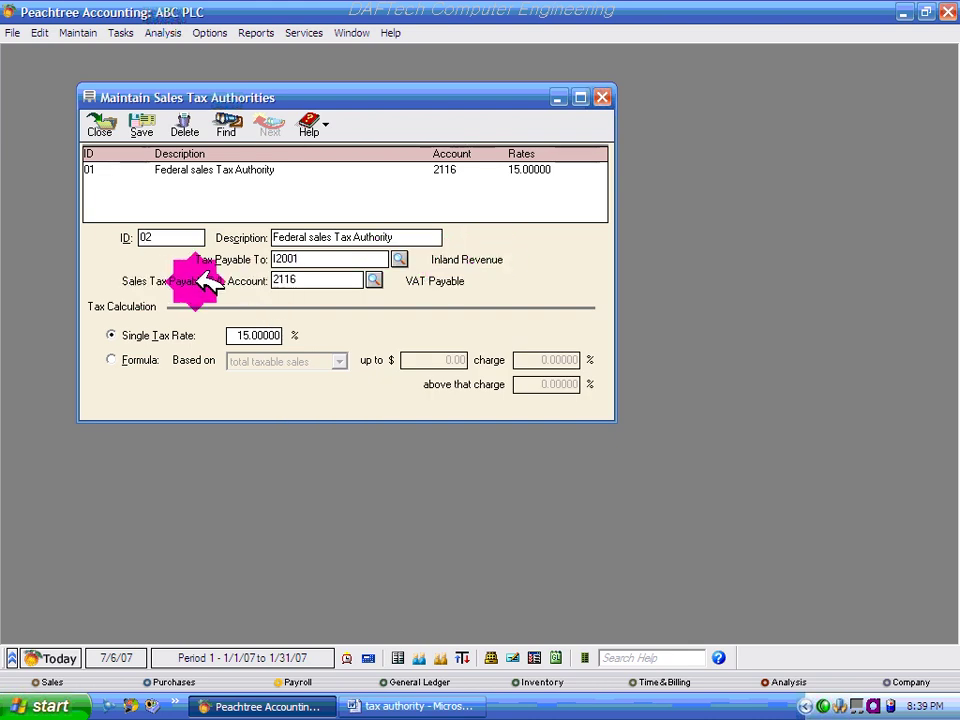
left_click(373, 281)
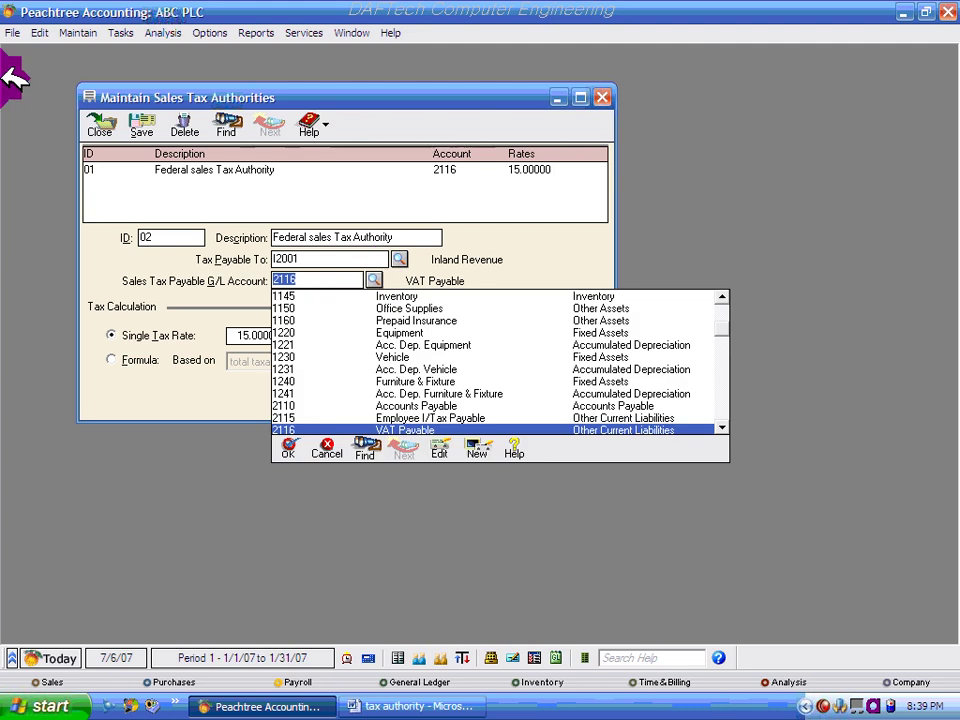
scroll(745, 422, "down", 3)
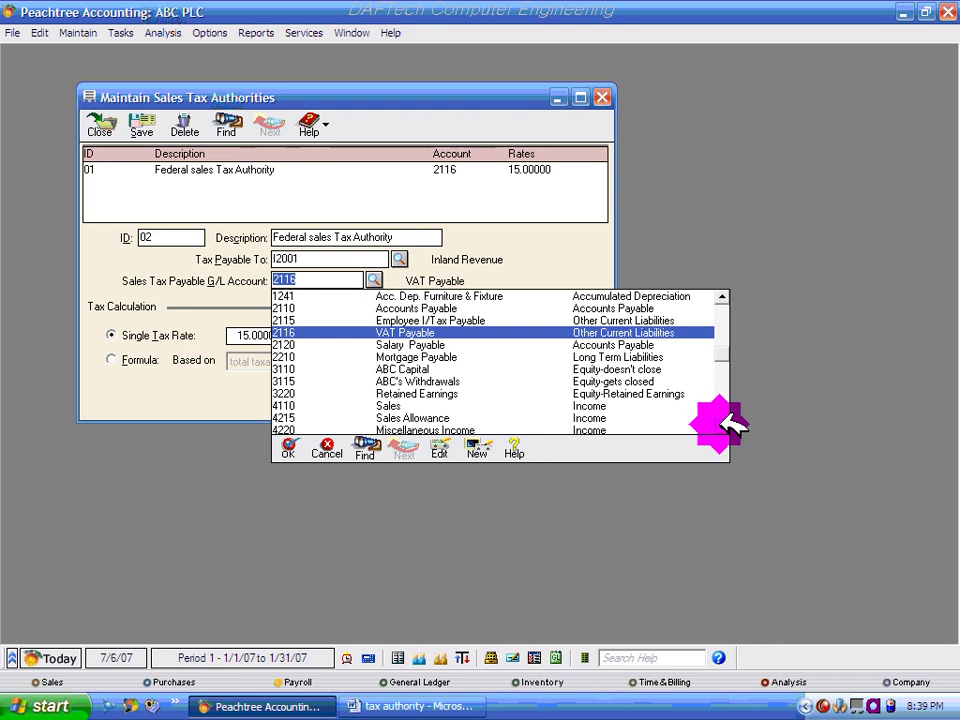
left_click(724, 426)
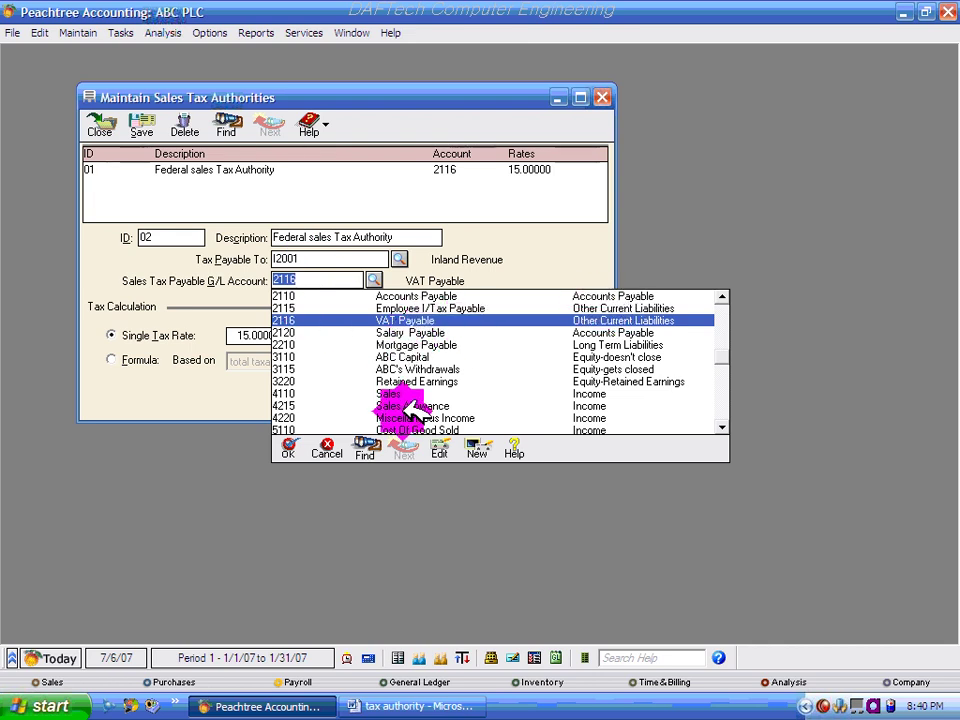
left_click(443, 448)
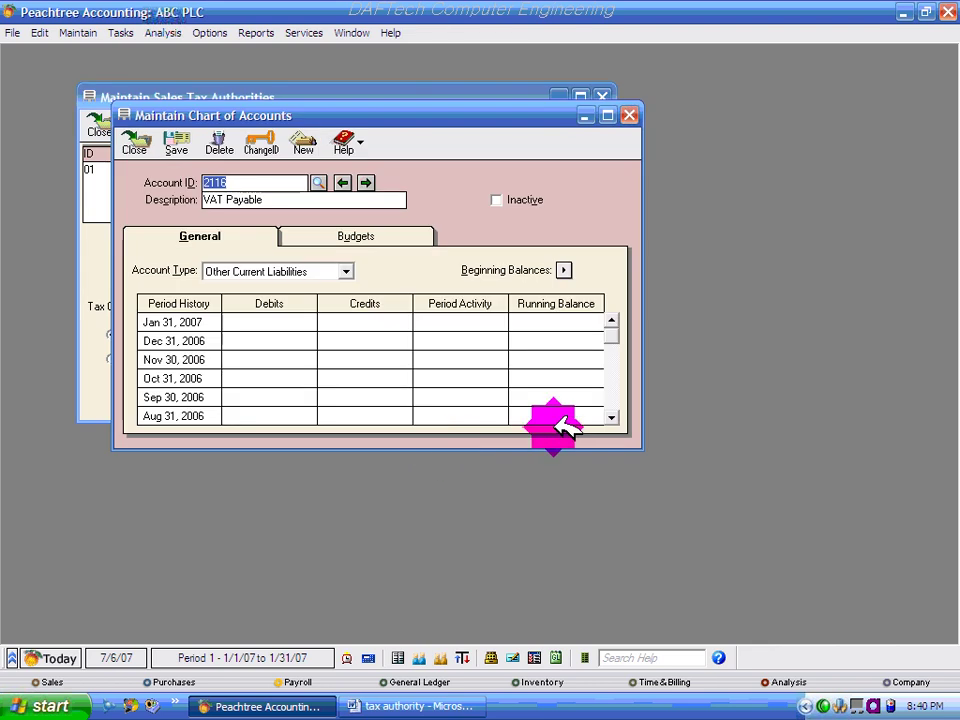
left_click(629, 115)
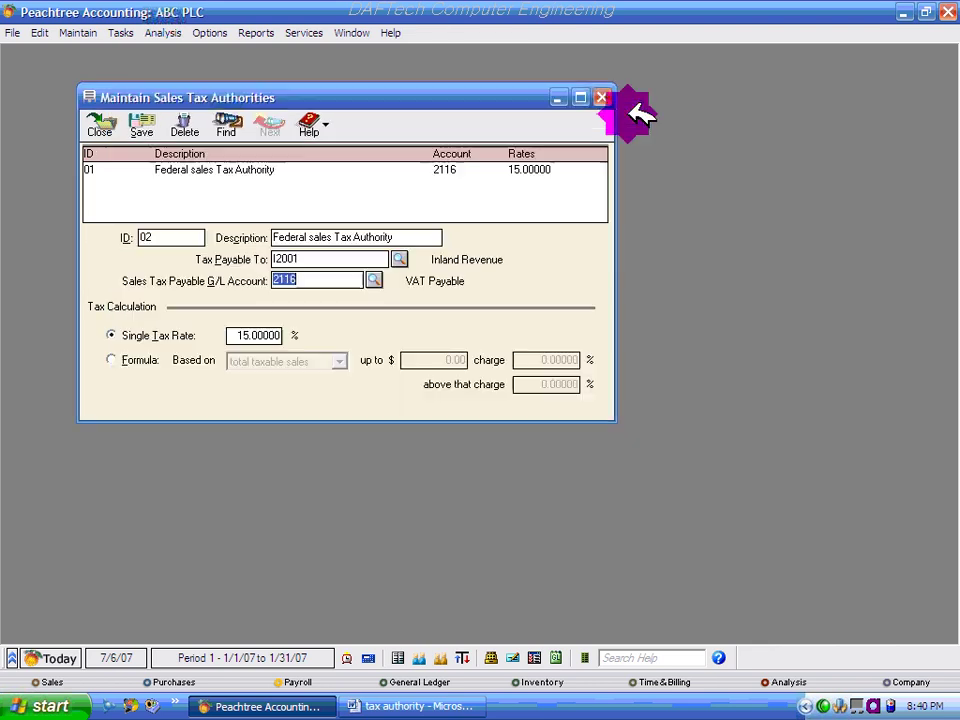
- Create and save G/L account 2117 described as Witholding Payable, with account type Accounts Payable
left_click(379, 281)
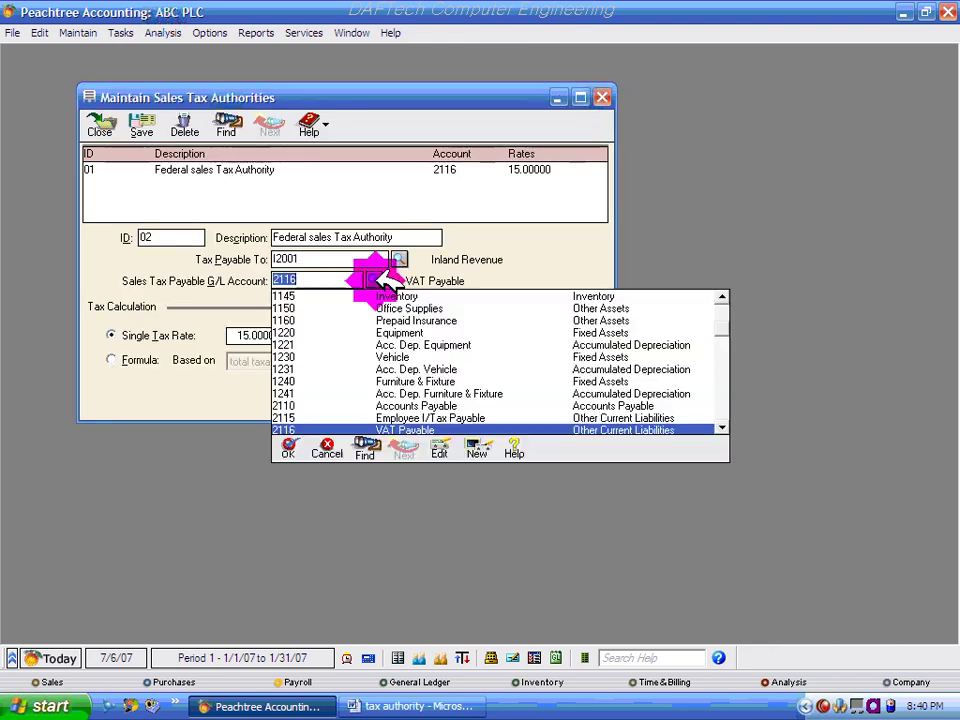
left_click(480, 449)
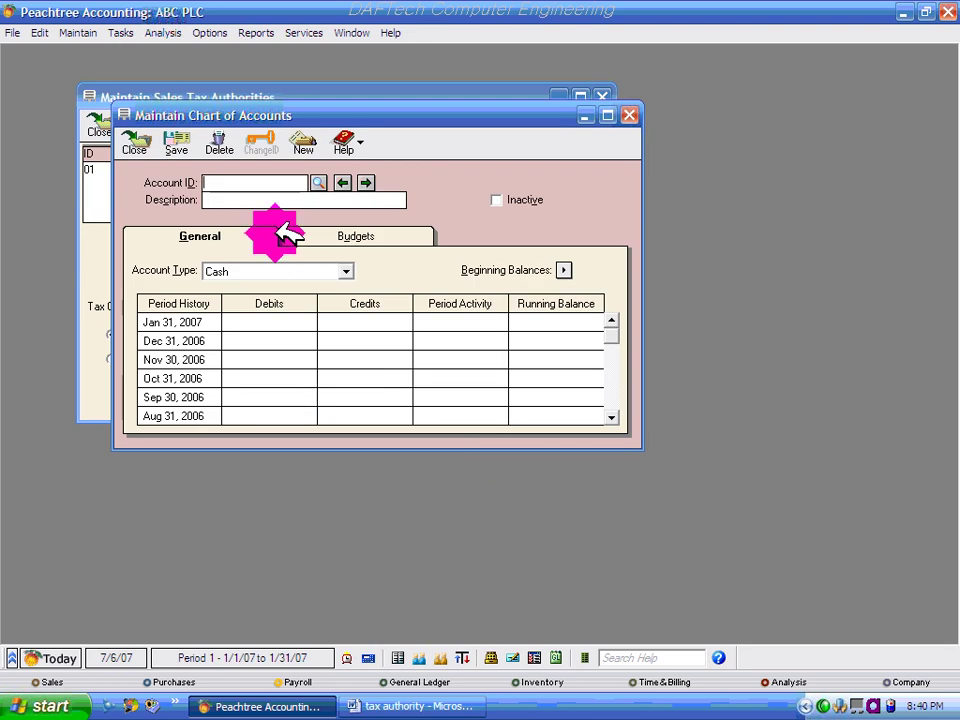
type("2117")
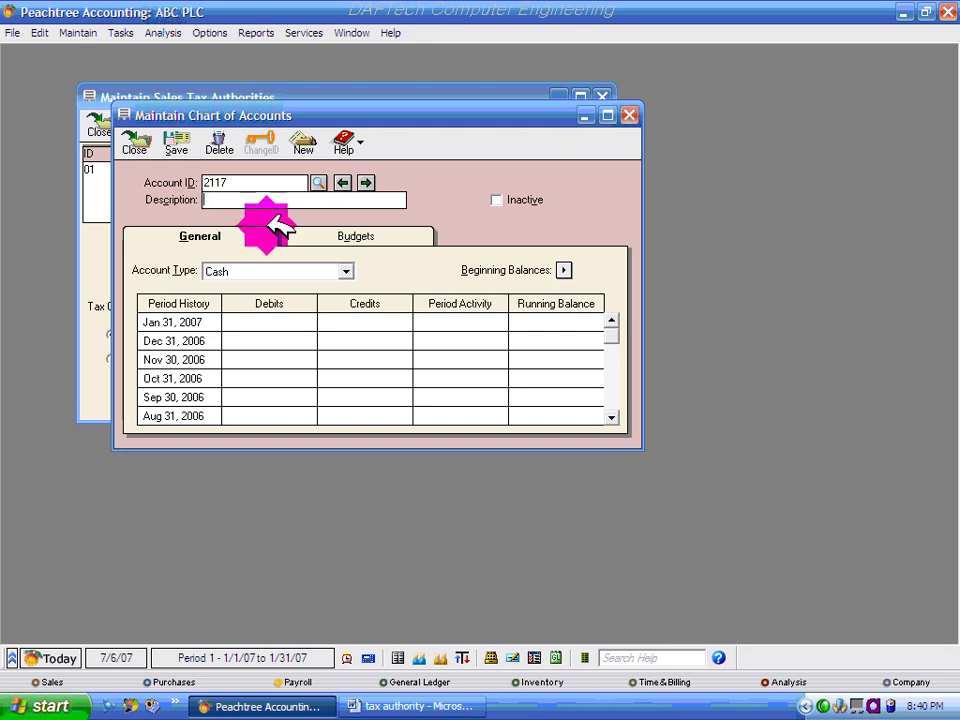
type("Witholding")
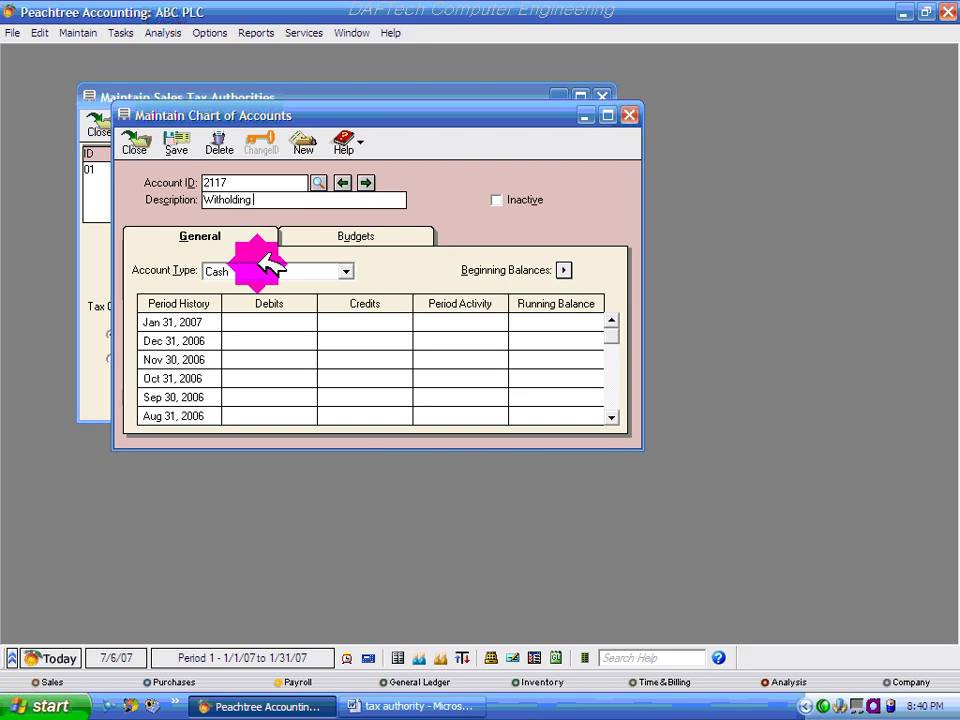
type(" Payable")
left_click(253, 268)
left_click(252, 270)
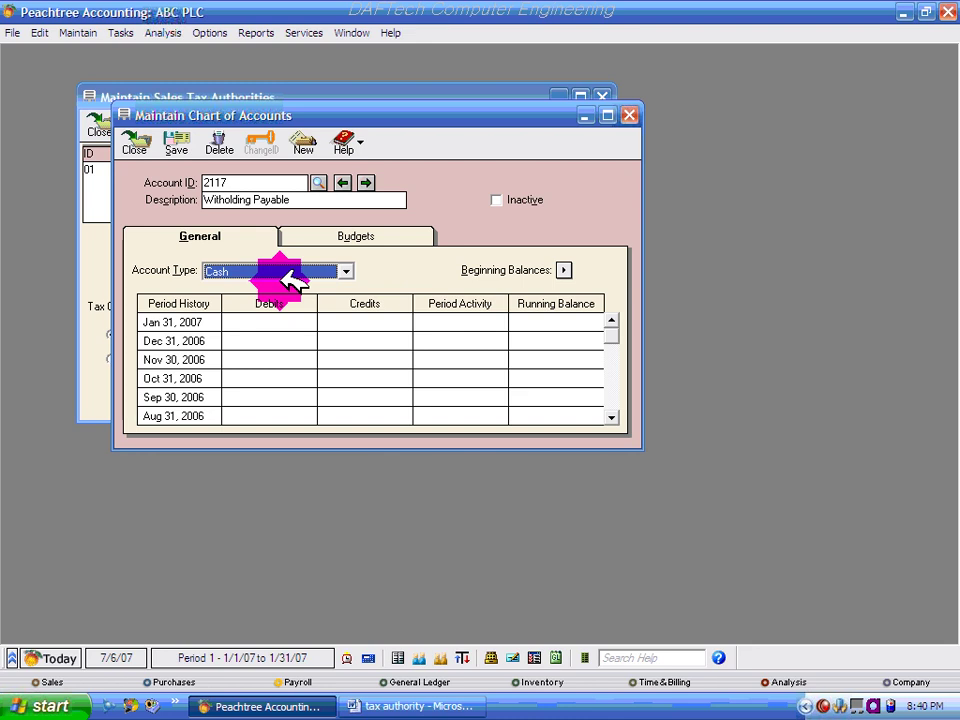
scroll(343, 268, "down", 7)
left_click(178, 145)
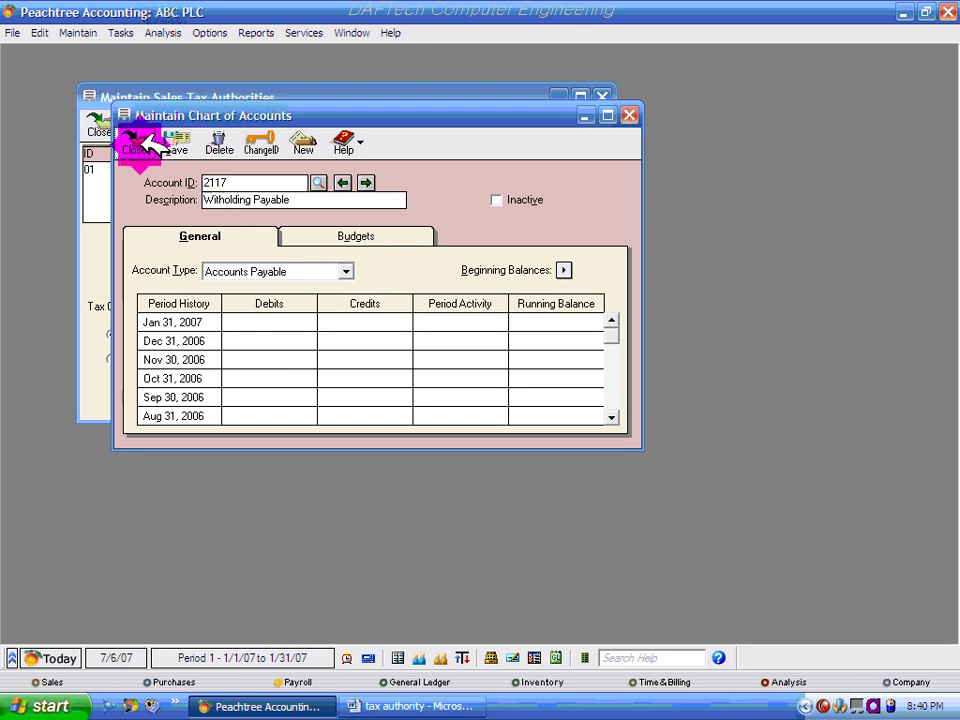
left_click(140, 143)
- Assign account 2117 as authority 02's sales tax payable account, set its single tax rate to 2%, and save the authority
left_click(340, 286)
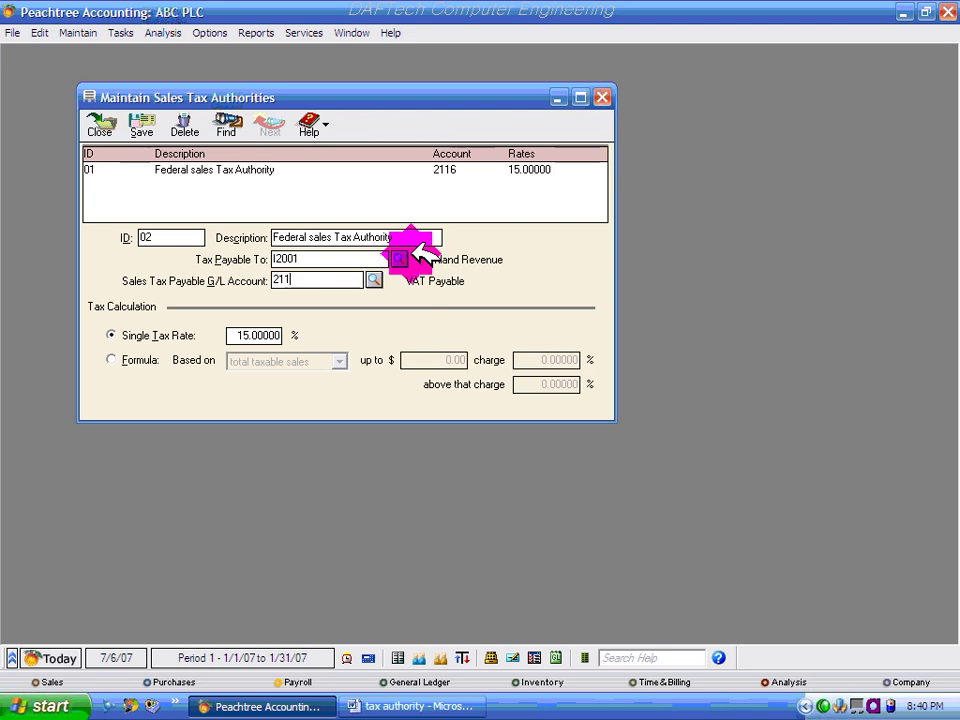
type("7")
key("Tab")
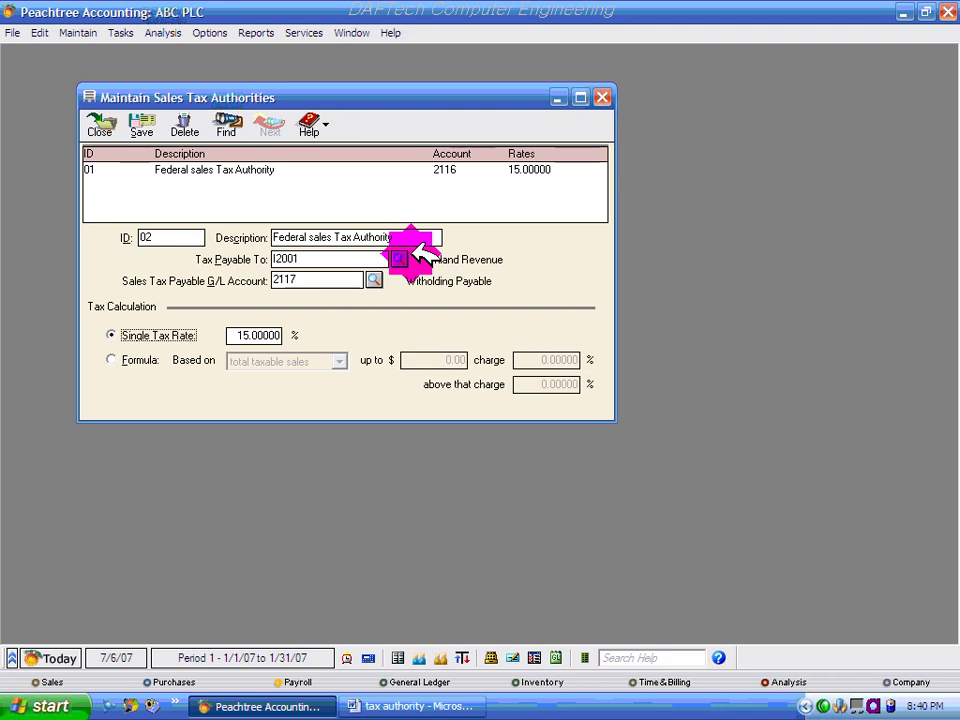
left_click(280, 335)
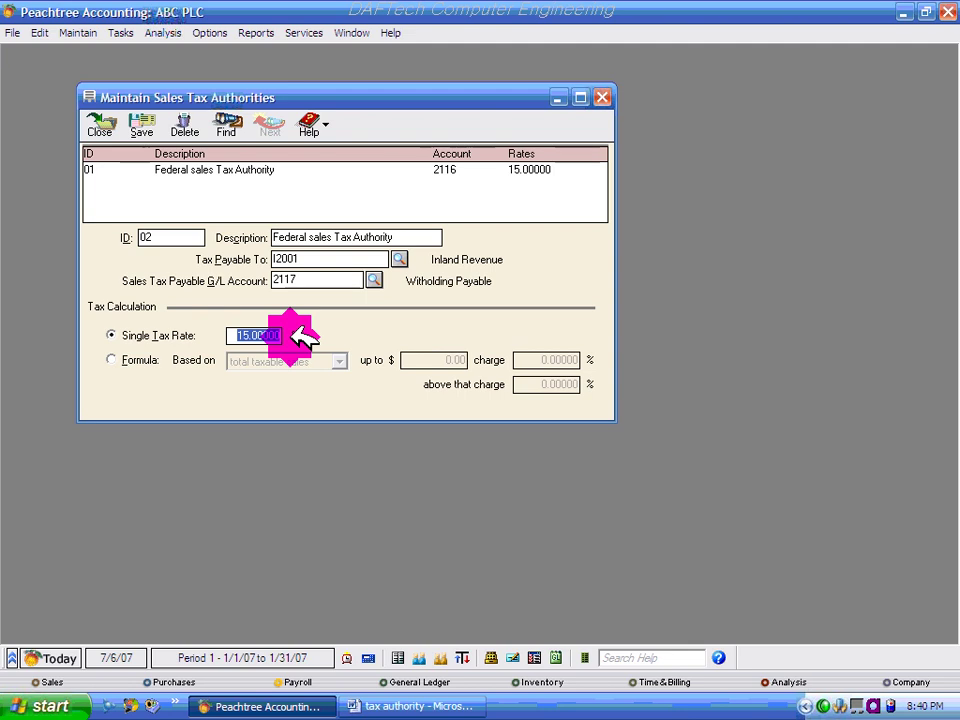
type("2")
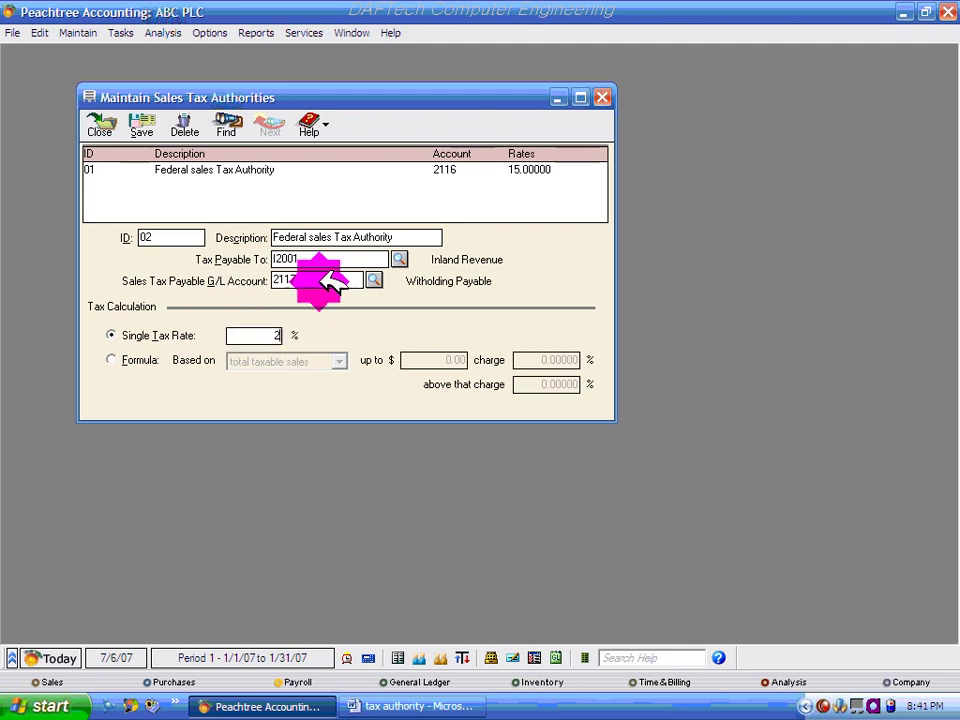
left_click(138, 127)
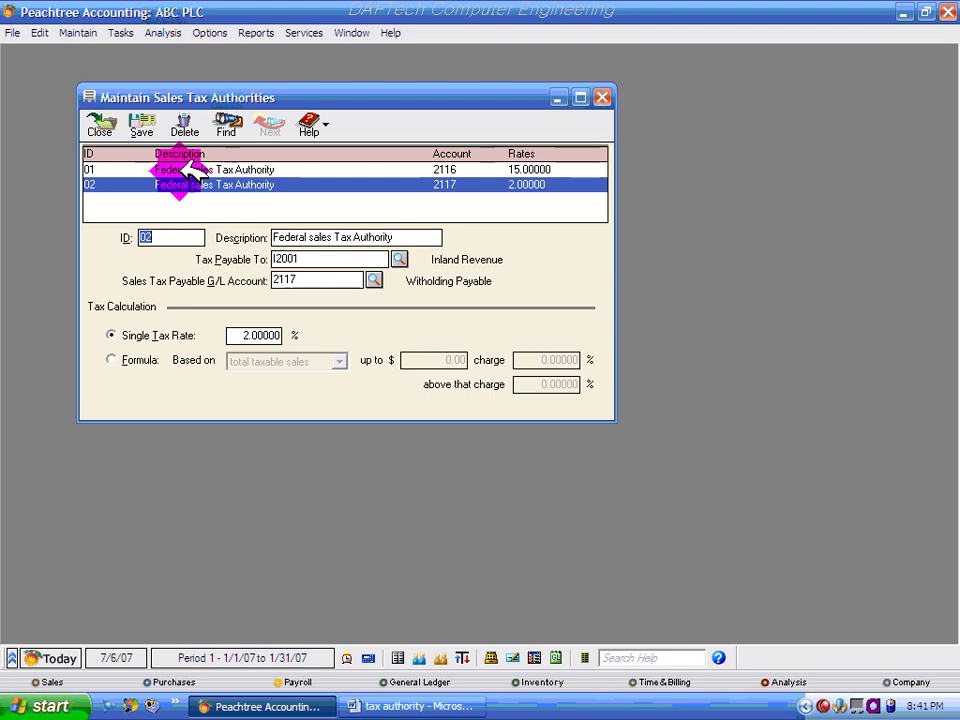
- Compare the accounts and rates of sales tax authorities 01 and 02, and close the authority records
left_click(450, 170)
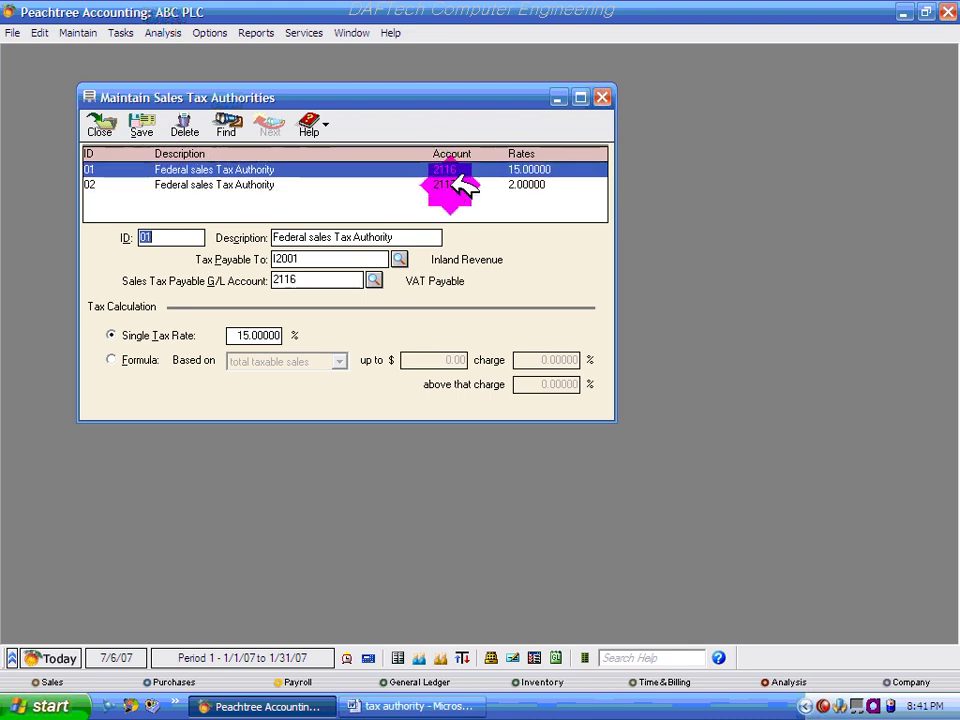
left_click(530, 186)
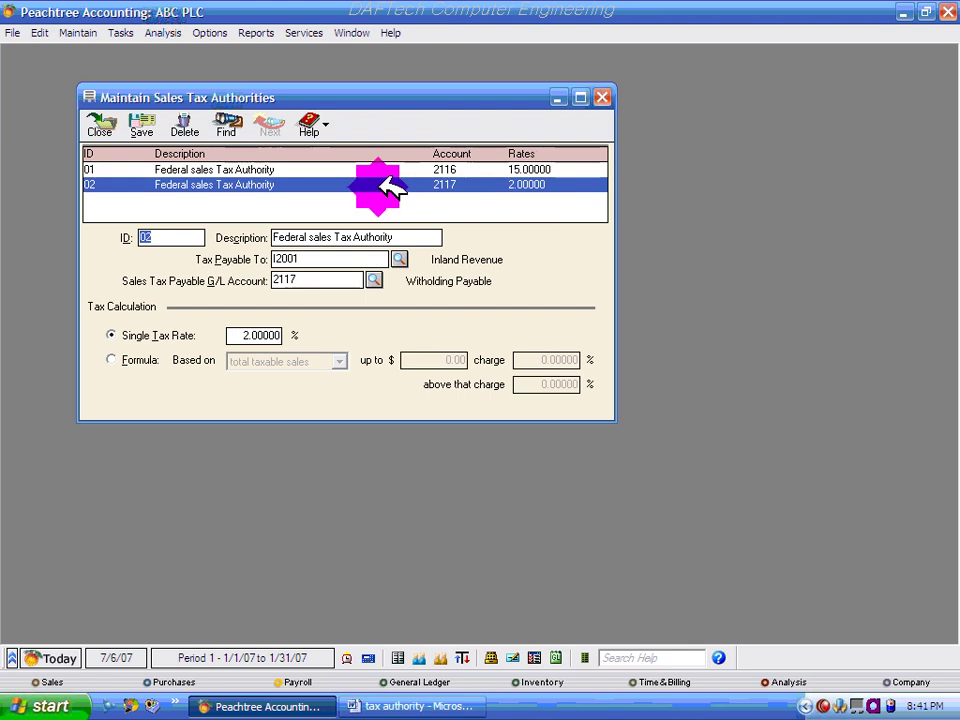
left_click(525, 170)
left_click(535, 184)
left_click(538, 169)
left_click(535, 183)
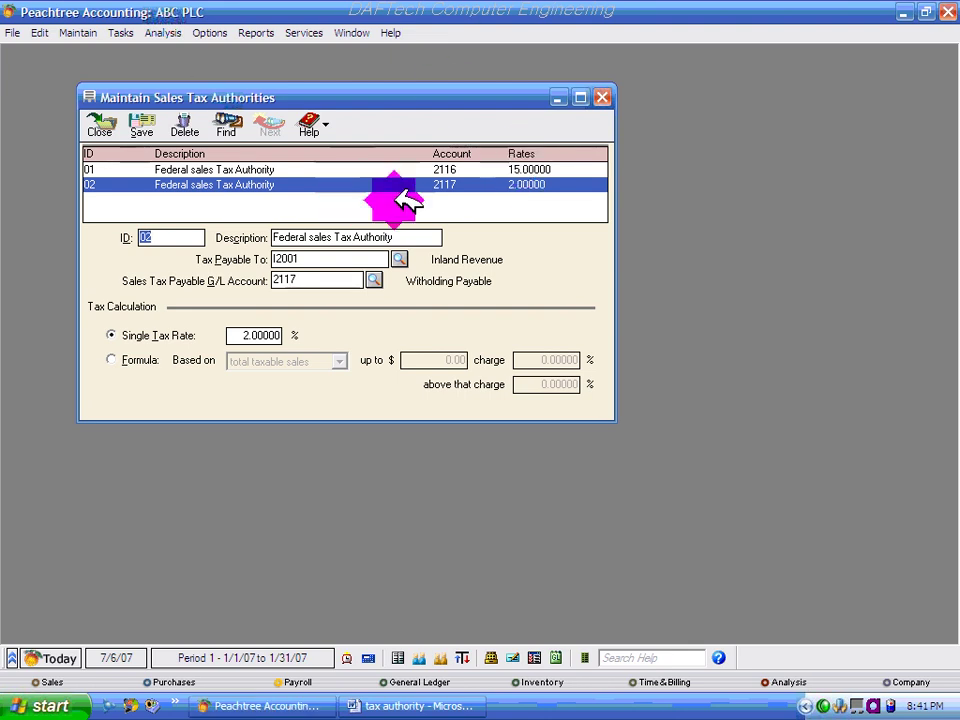
left_click(100, 124)
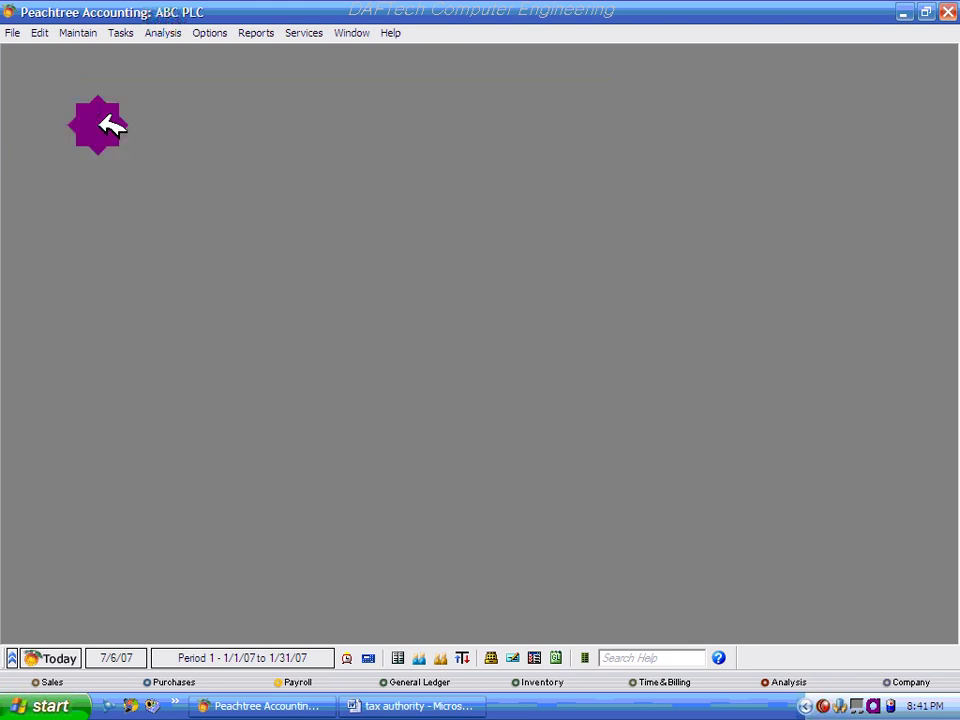